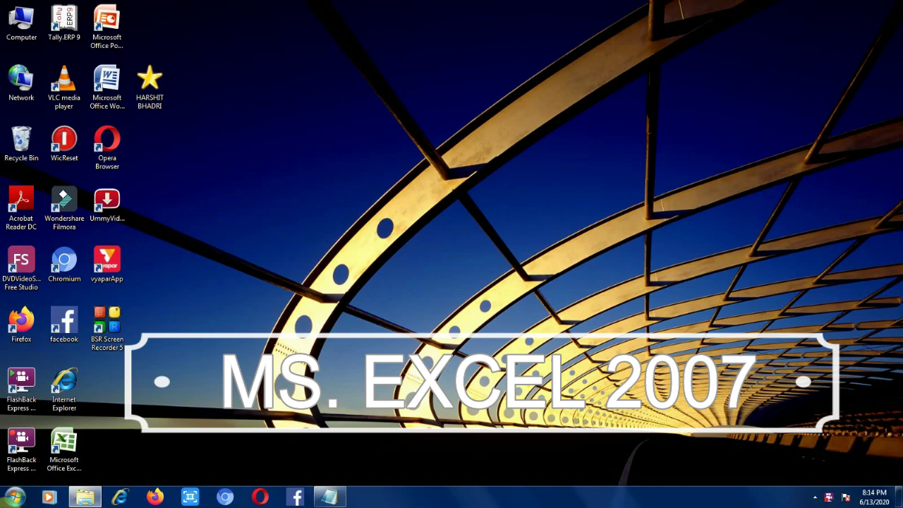
- Launch Microsoft Office Excel 2007 from the Start menu to get a blank Book1 workbook
left_click(7, 500)
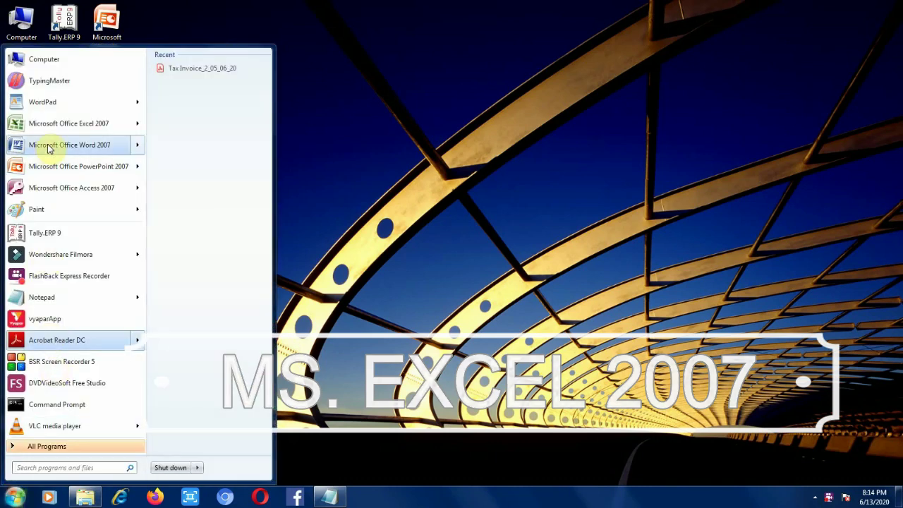
mouse_move(48, 144)
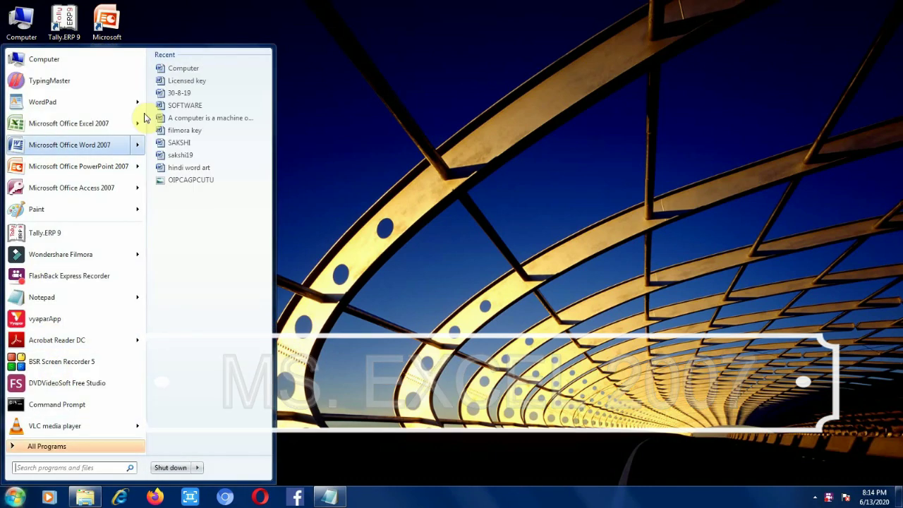
left_click(60, 129)
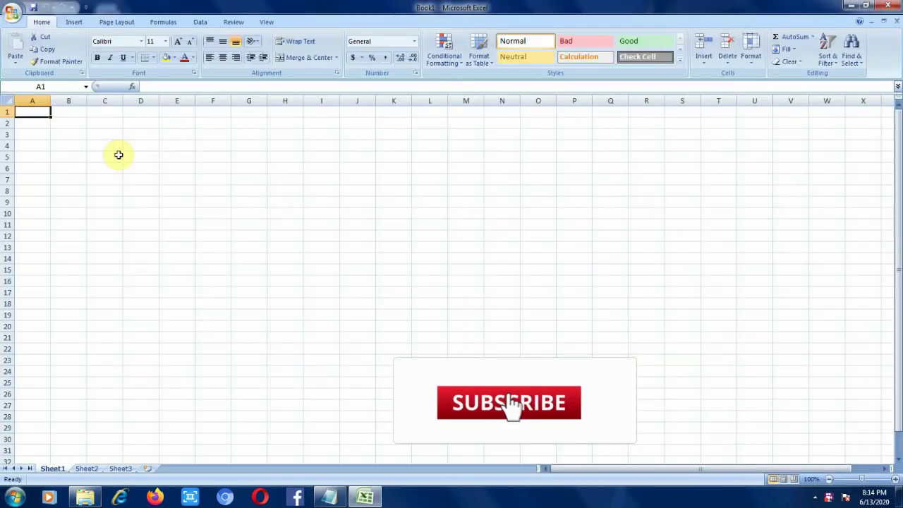
left_click(112, 156)
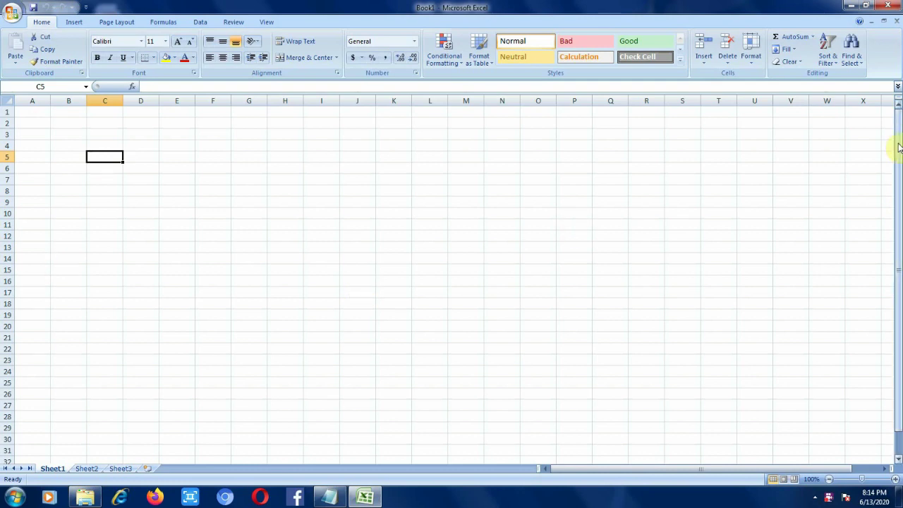
mouse_move(900, 144)
left_mouse_down()
mouse_move(901, 186)
mouse_move(895, 141)
left_mouse_up()
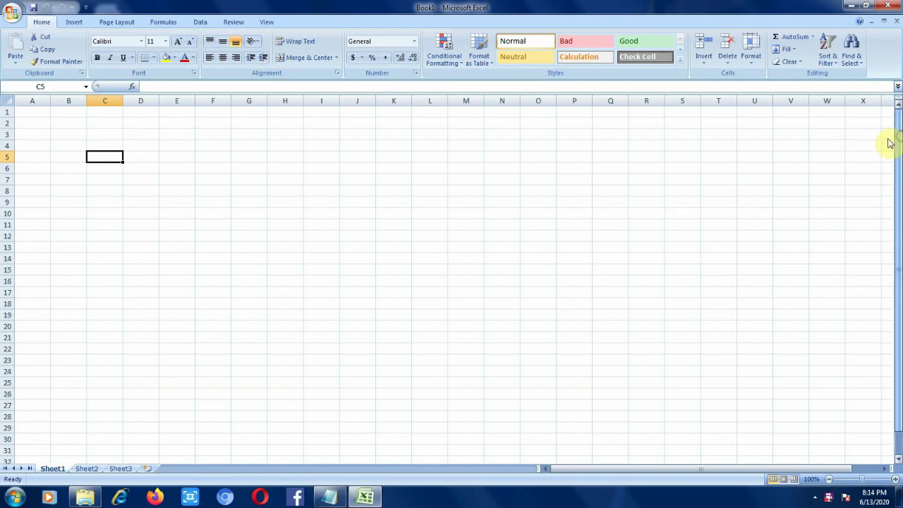
left_click(75, 132)
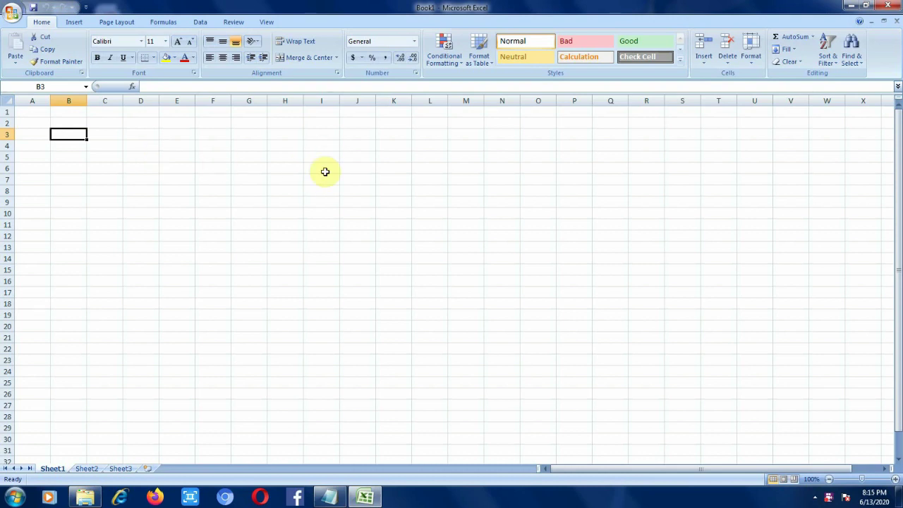
left_click(250, 158)
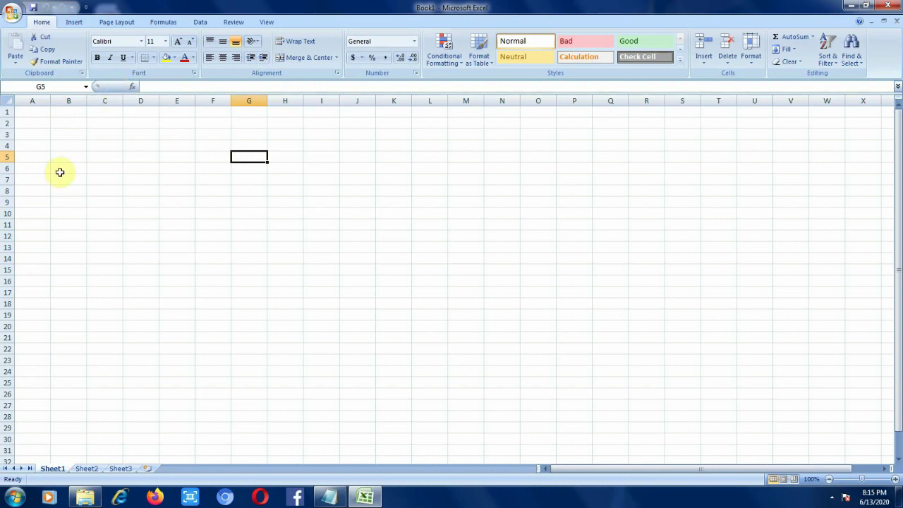
left_click(33, 111)
left_click(36, 124)
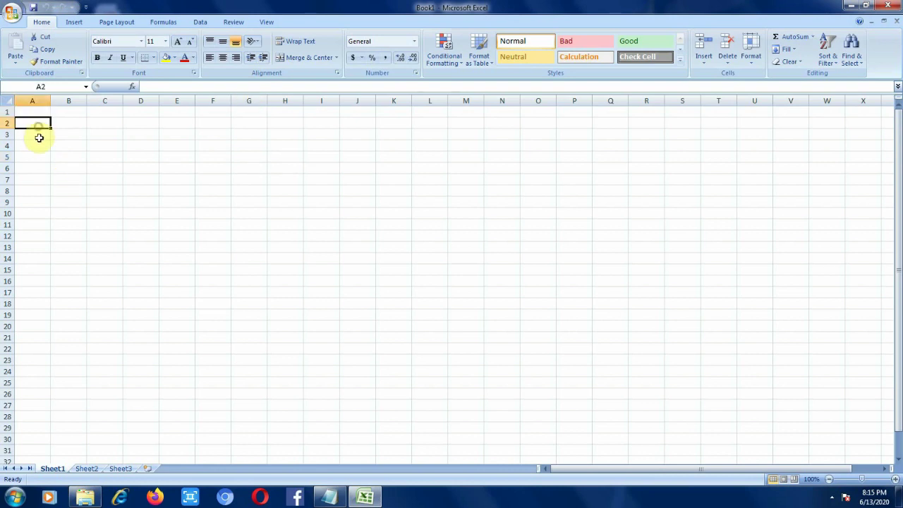
left_click(35, 135)
left_click(33, 168)
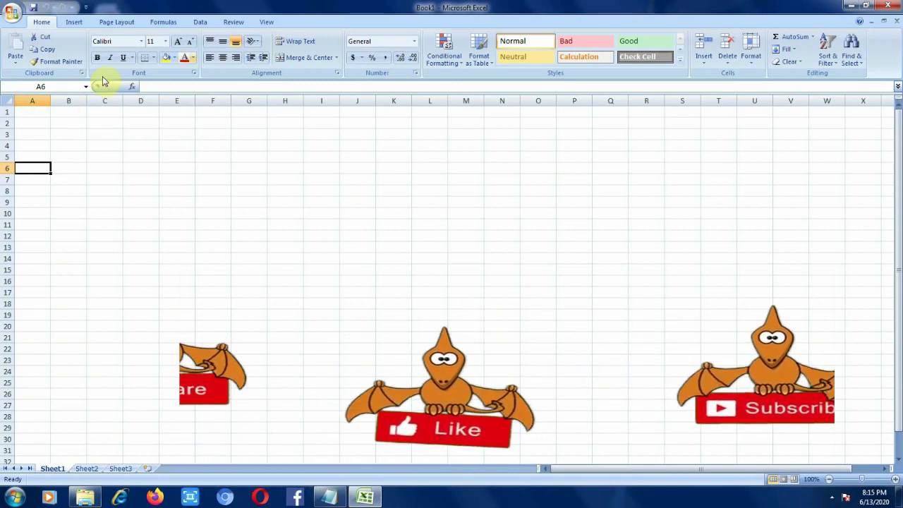
left_click(143, 123)
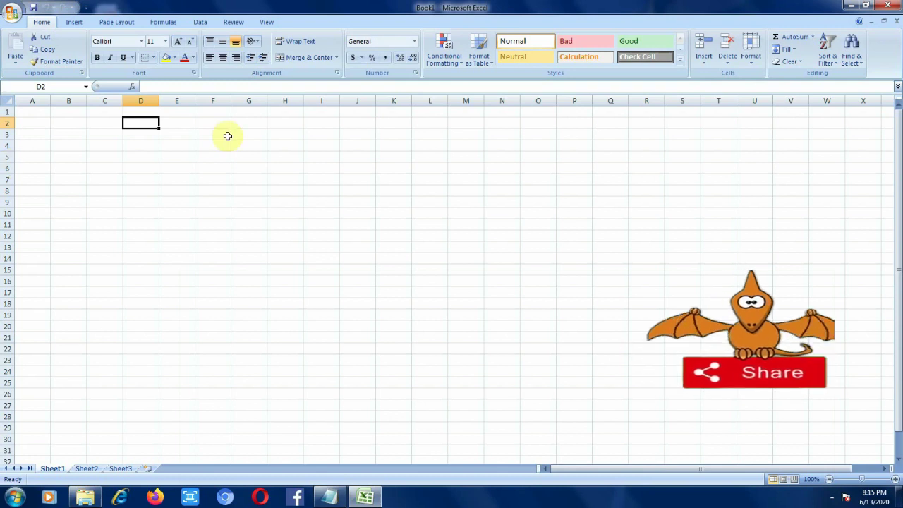
left_click(140, 145)
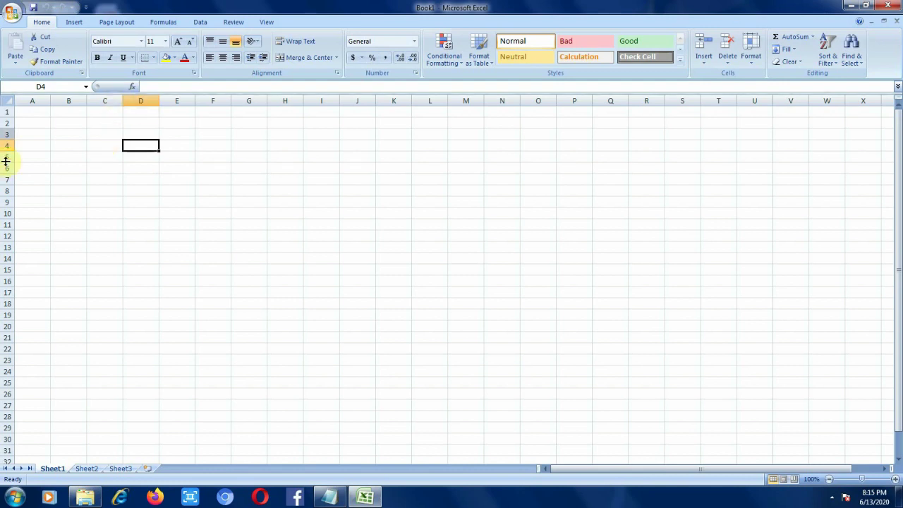
left_click(147, 156)
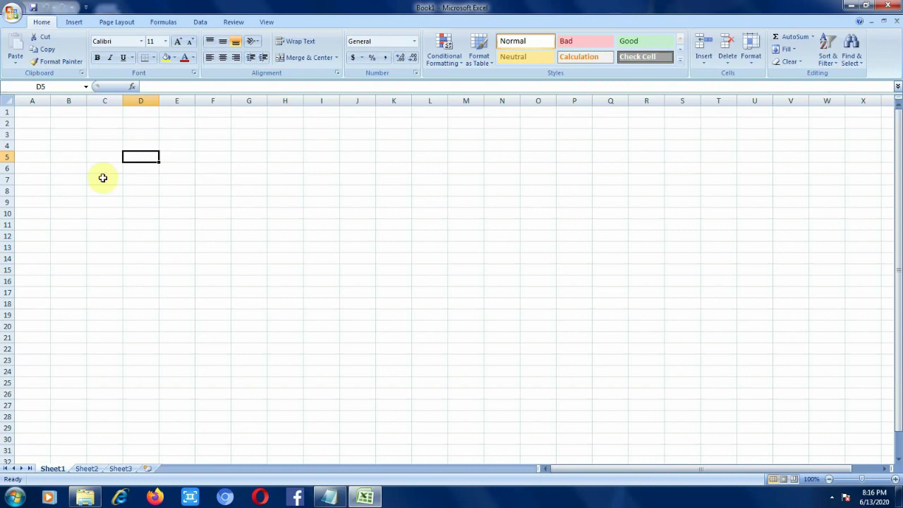
left_click(103, 144)
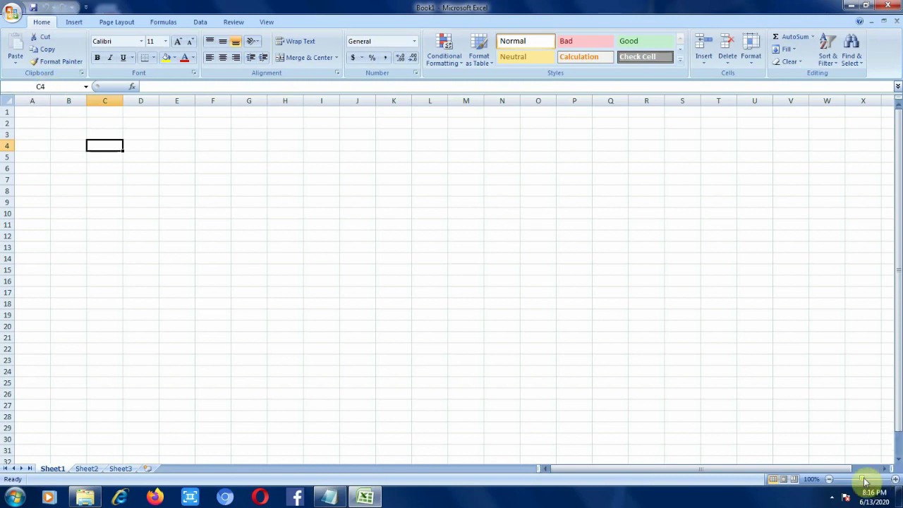
left_click_drag(866, 482, 889, 480)
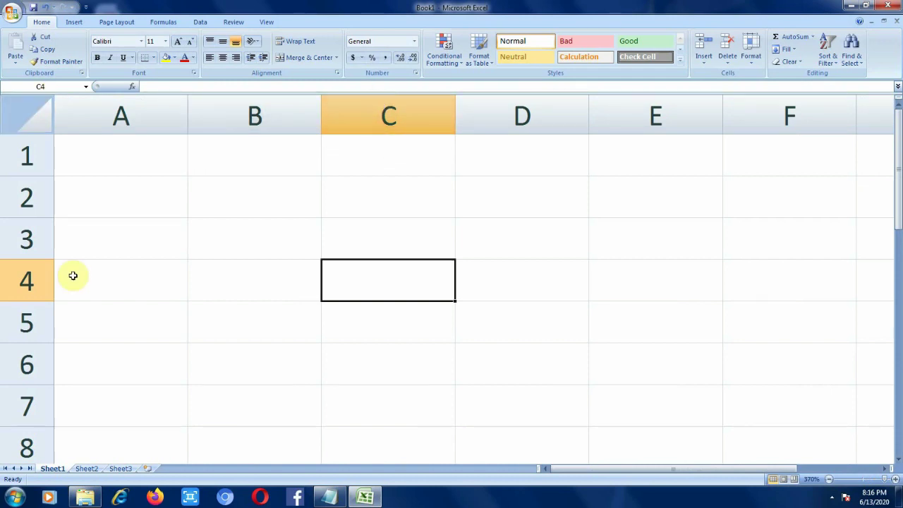
left_click(858, 479)
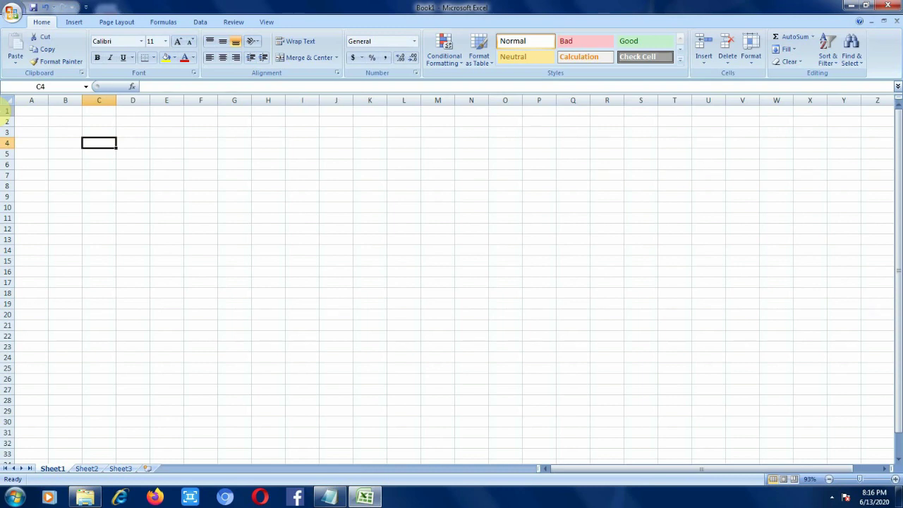
left_click(9, 101)
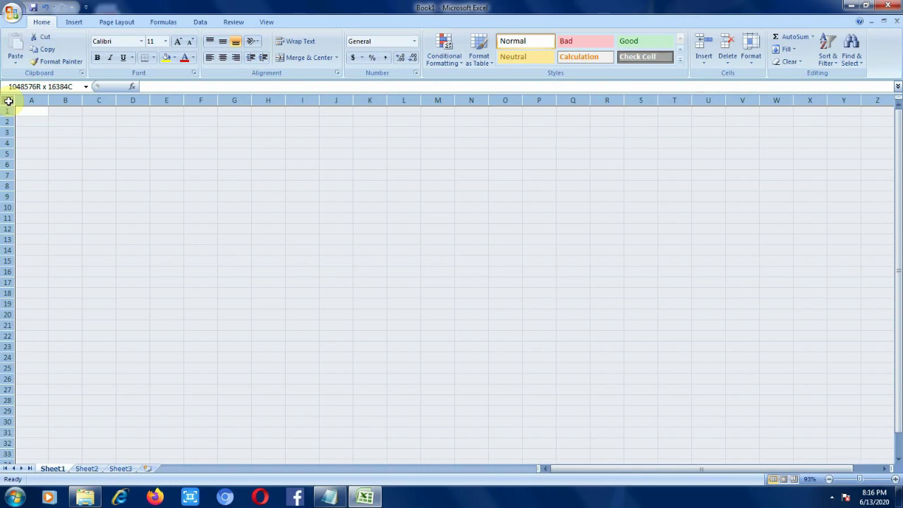
left_click(101, 134)
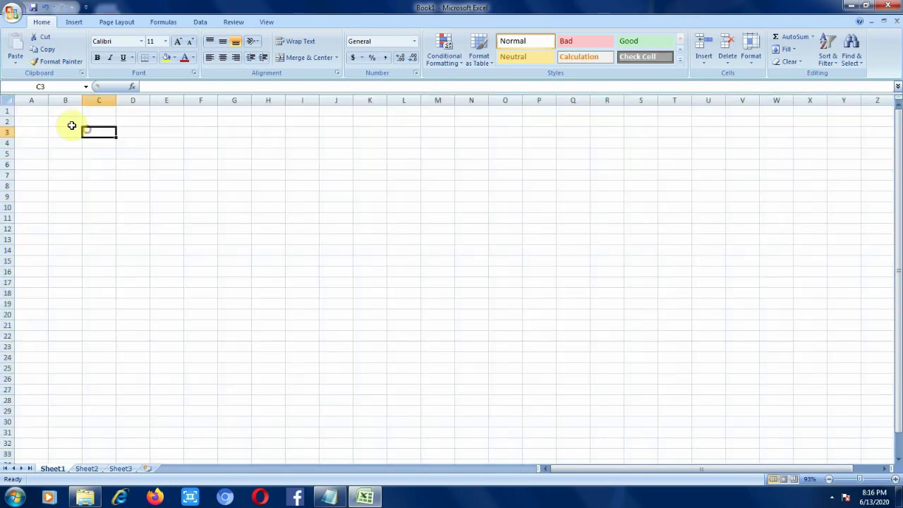
left_click(24, 112)
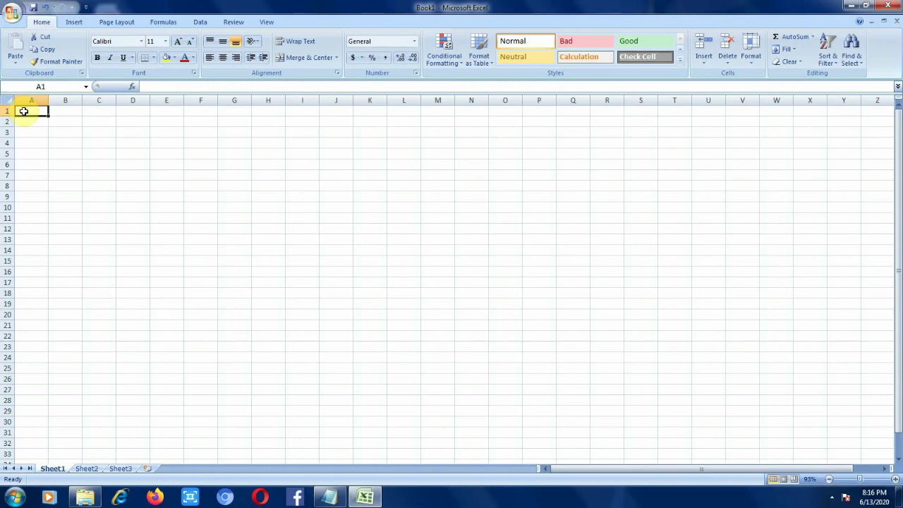
key("ctrl+Right")
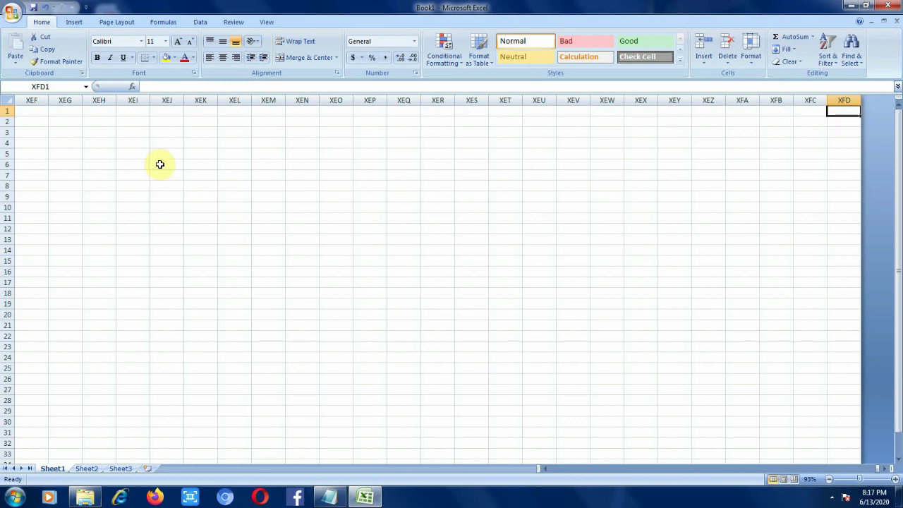
key("ctrl+Home")
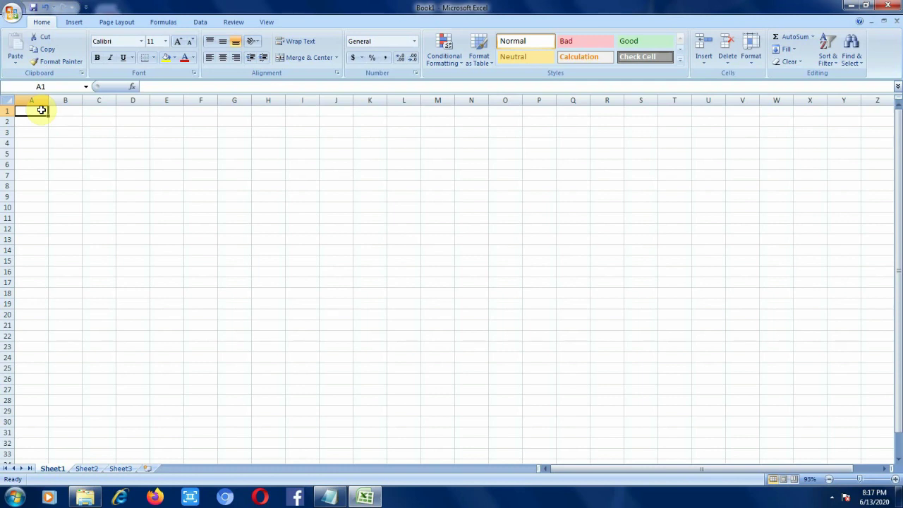
key("ctrl+Down")
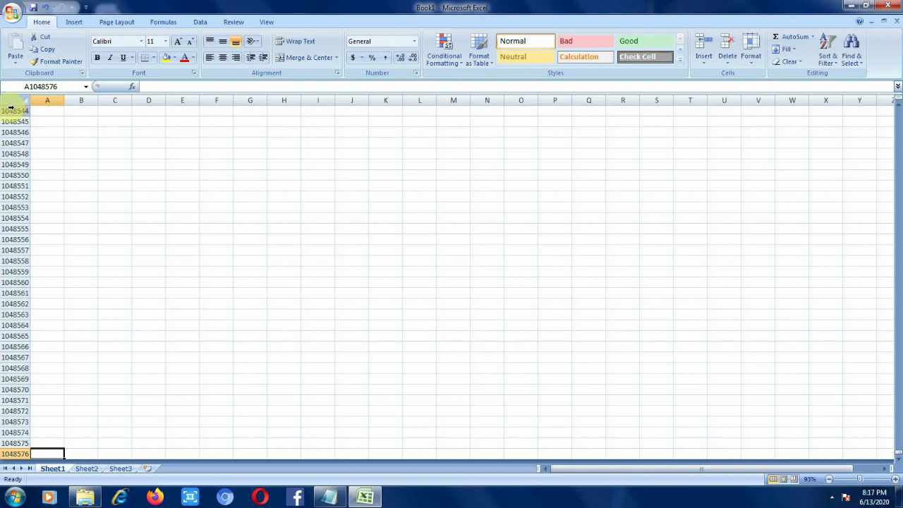
left_click(24, 101)
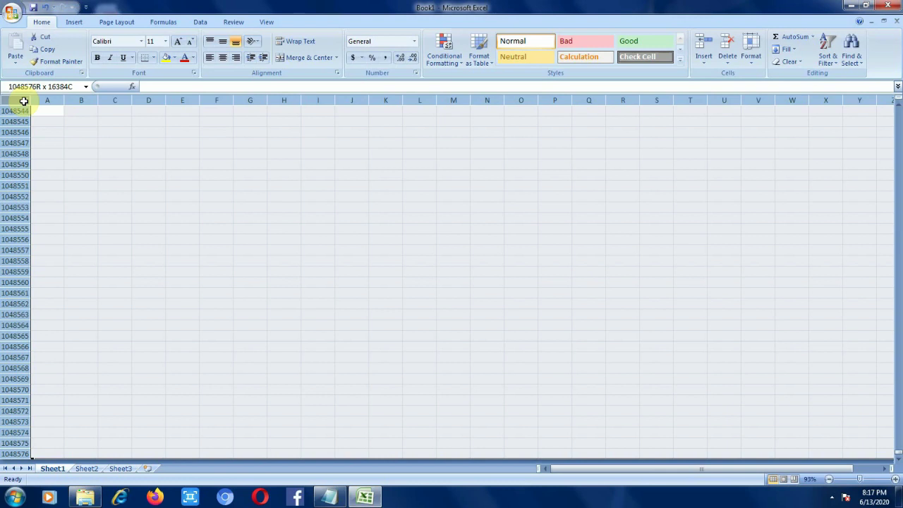
left_click(115, 141)
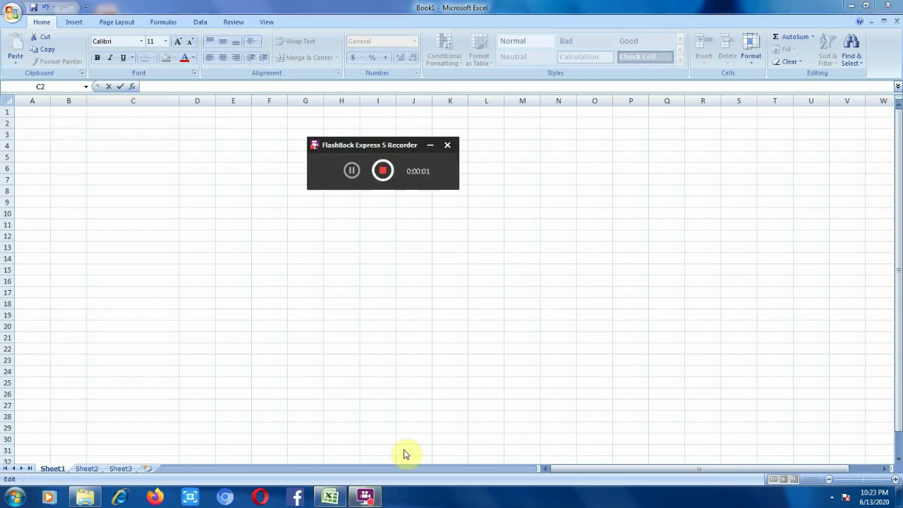
- Type the first eight student names down column C, starting in C2
left_click(431, 147)
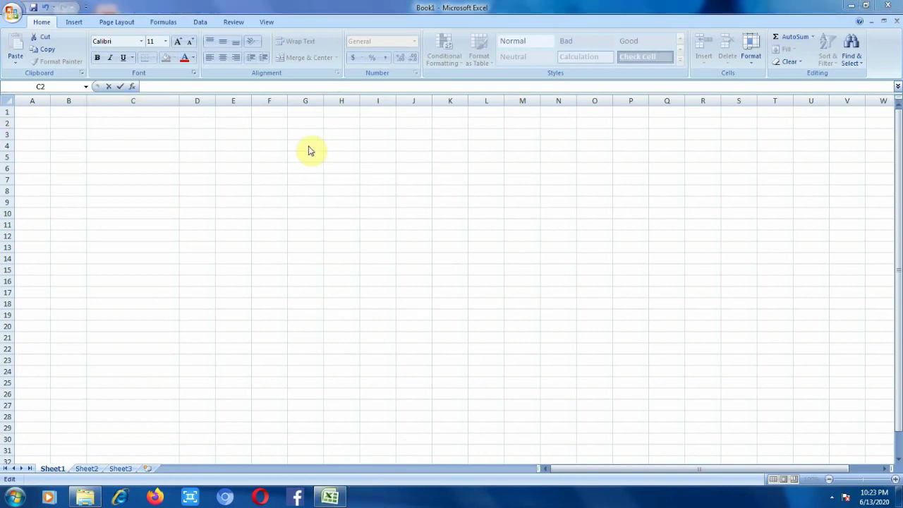
left_click(139, 120)
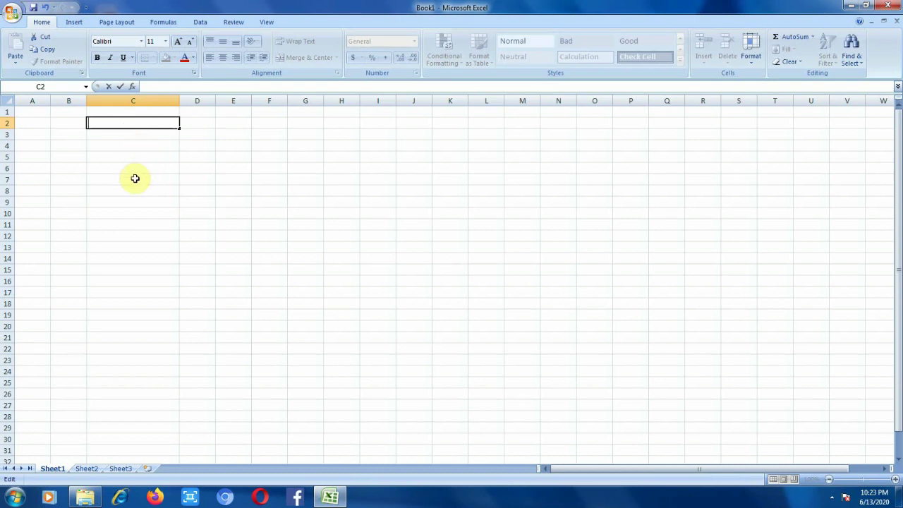
left_click(135, 157)
left_click(136, 119)
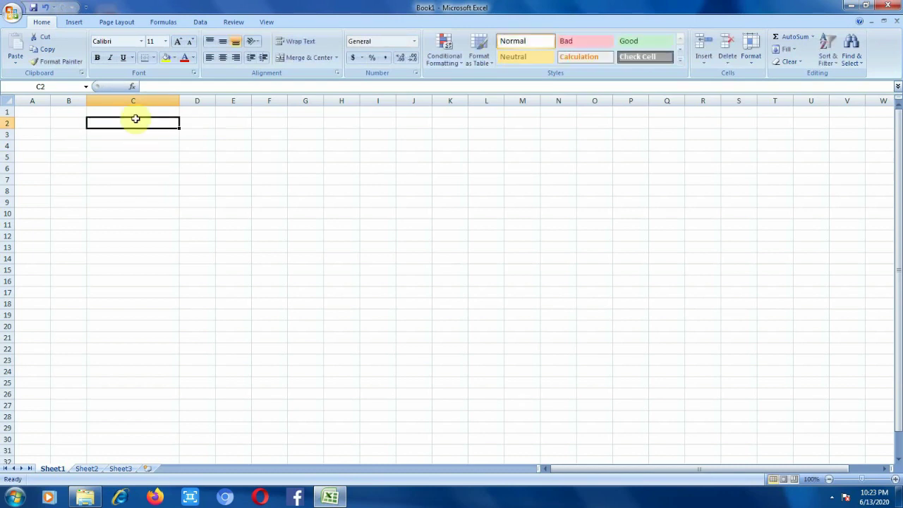
type("SURE")
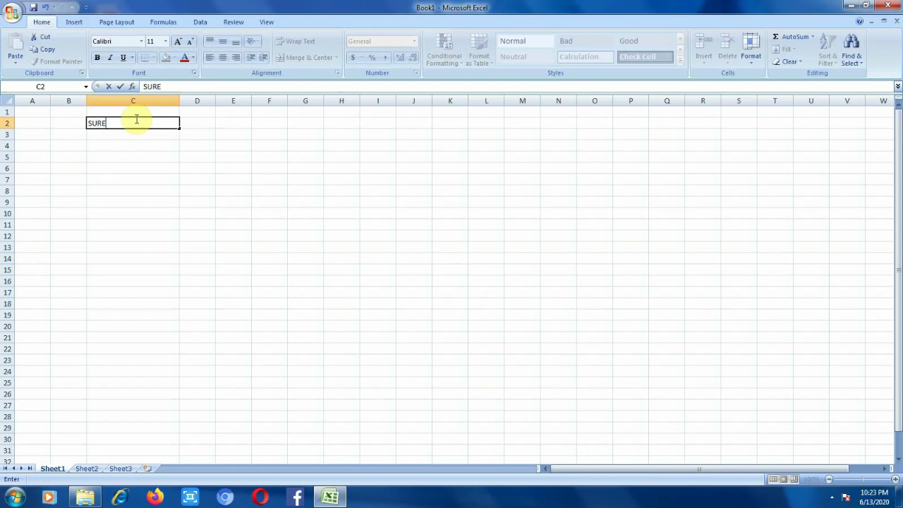
type("SH")
key("Return")
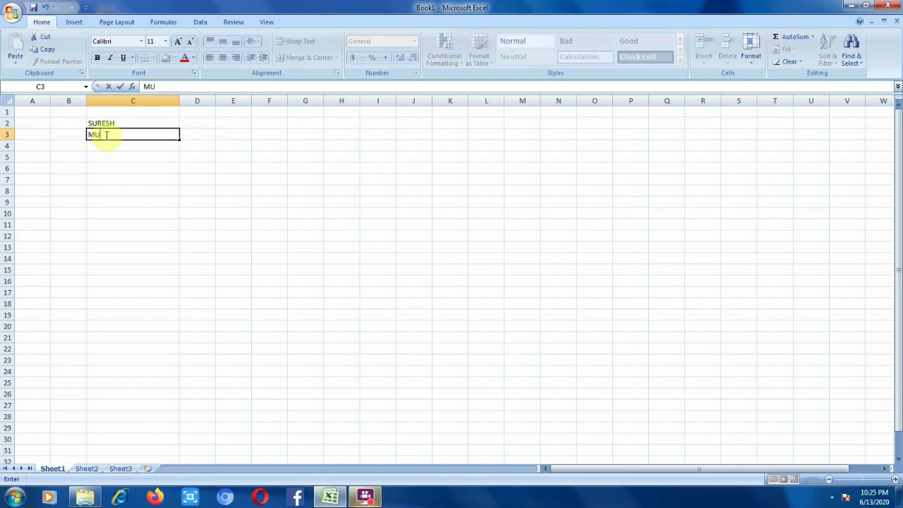
type("KESH")
key("Return")
type("DEEPAK")
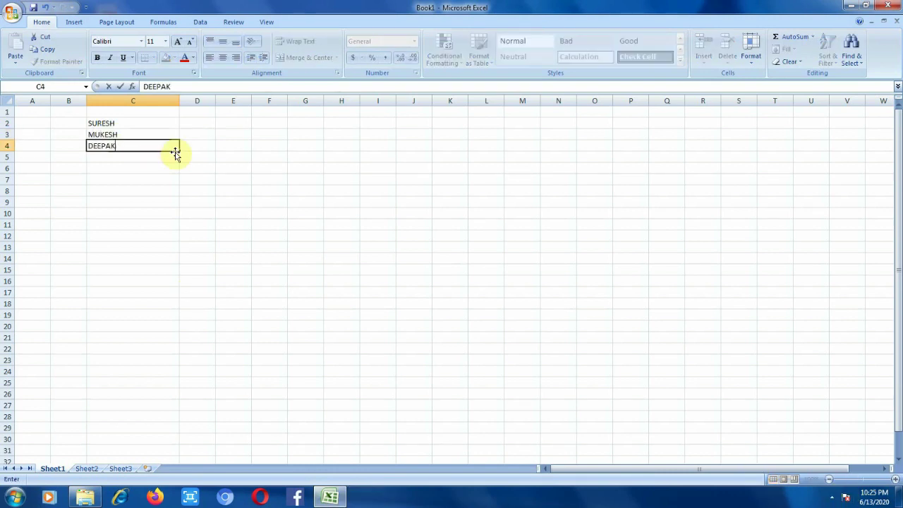
key("Return")
type("SOHAN REKHA DEEPIKA ")
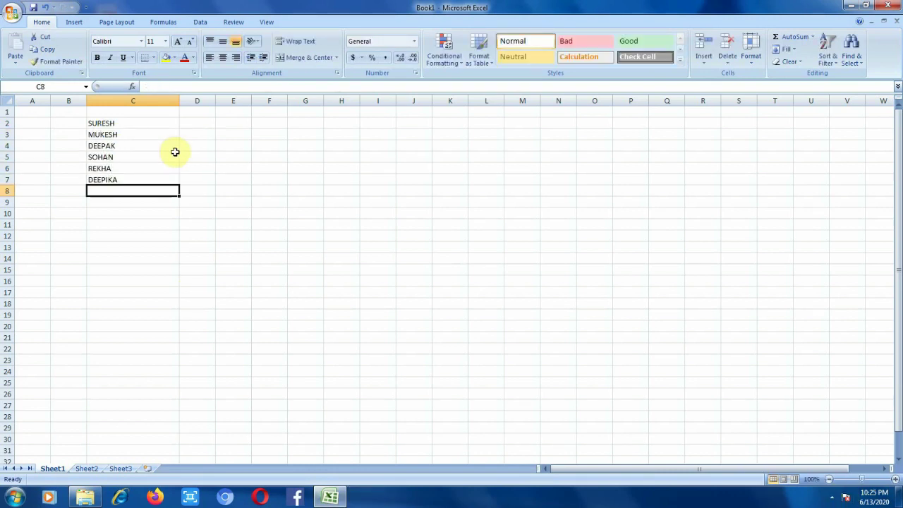
type("SONIKA ANCHAL")
key("Return")
- Type the remaining student names below them, one per row, to finish the column
type("DIVYA")
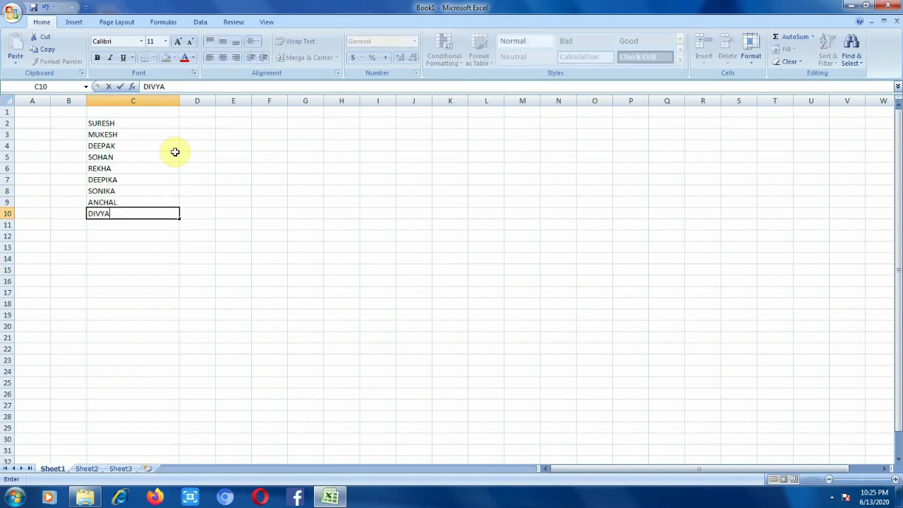
type("NSHU")
key("Return")
type("HARSHIT")
key("Return")
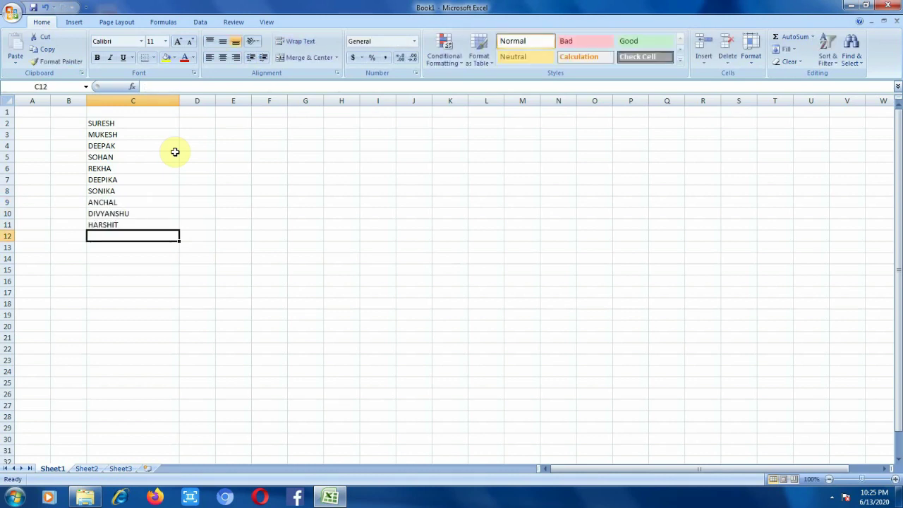
type("NAVITA")
key("Return")
type("KAVITA MOHAN RA")
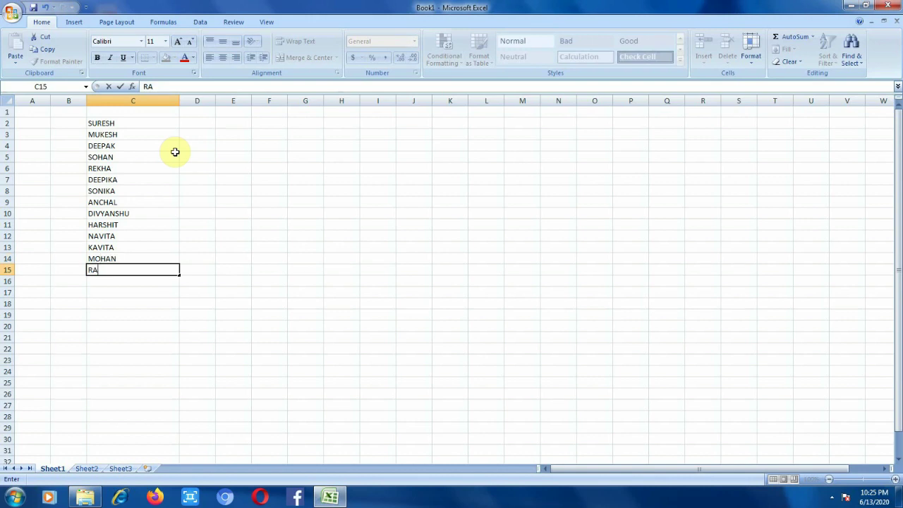
type("HUL ")
type("MONIKA")
key("Return")
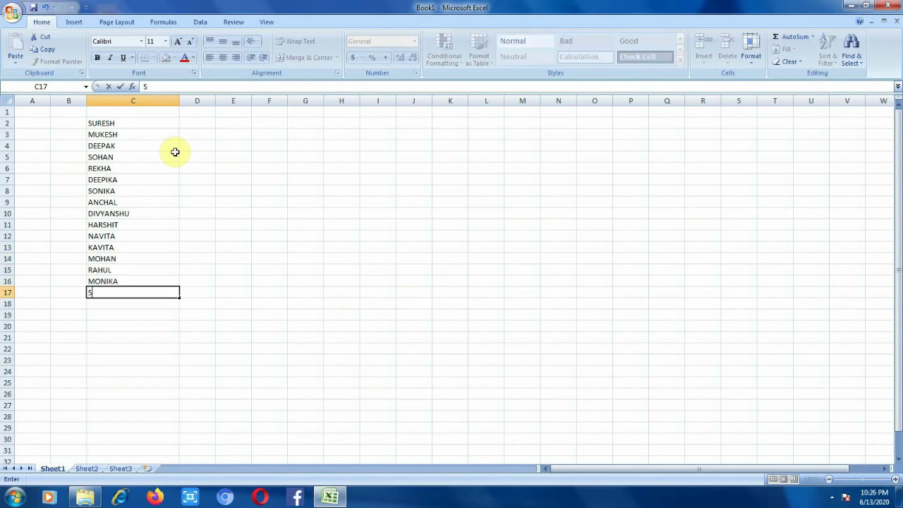
type("PAWAN")
key("Return")
type("SULEKHA")
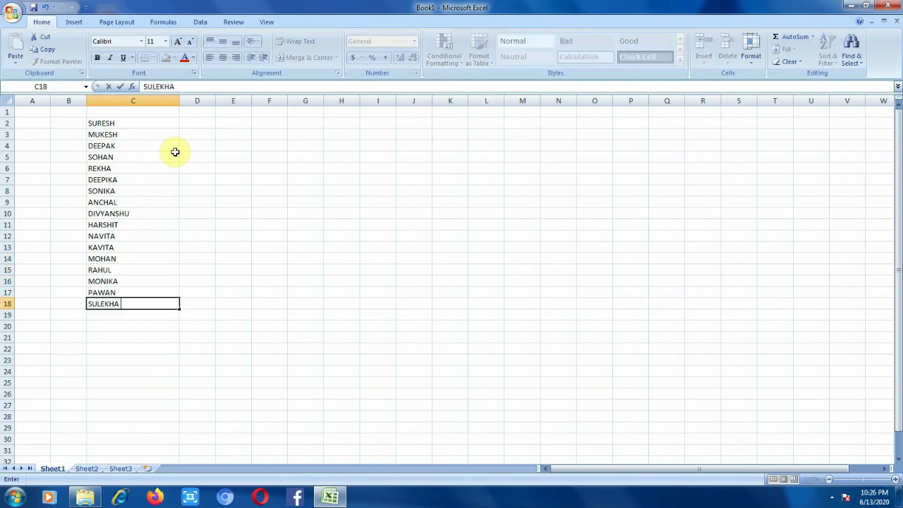
key("Return")
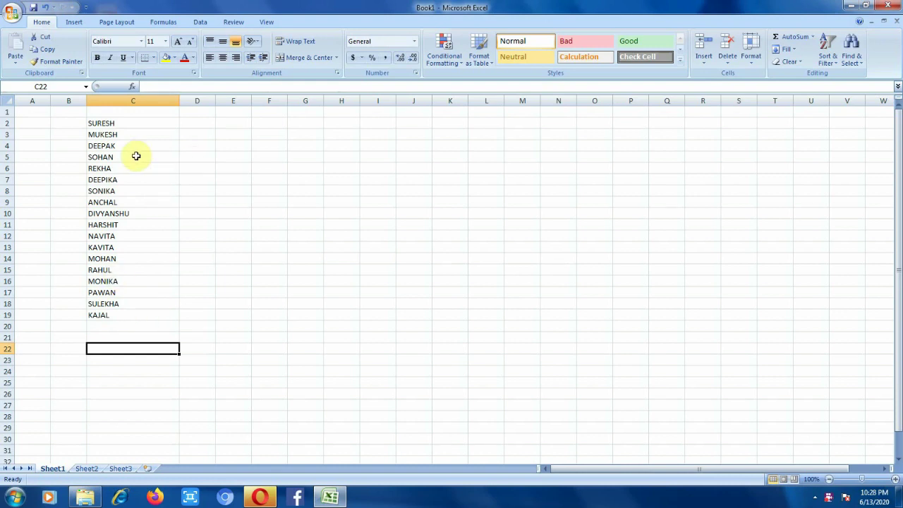
- Sort the eighteen names in C2:C19 in ascending A-to-Z order
left_click(201, 189)
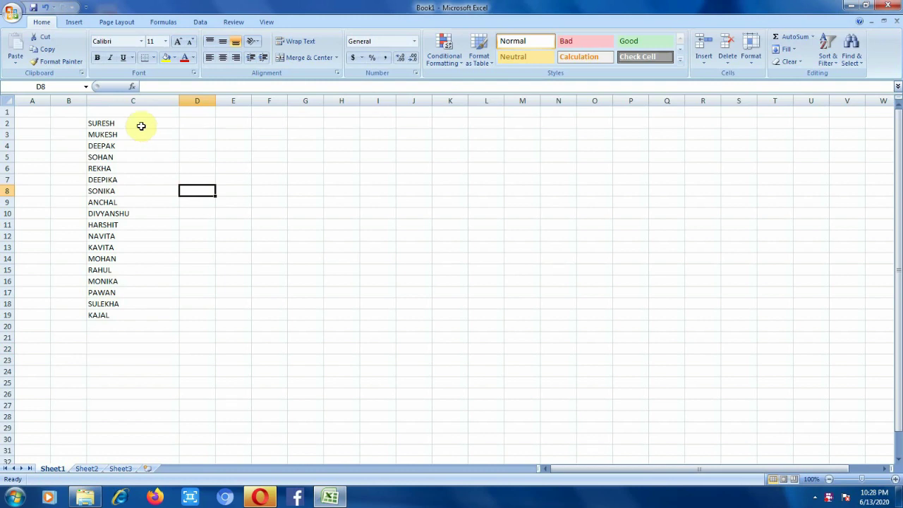
left_click_drag(142, 124, 137, 315)
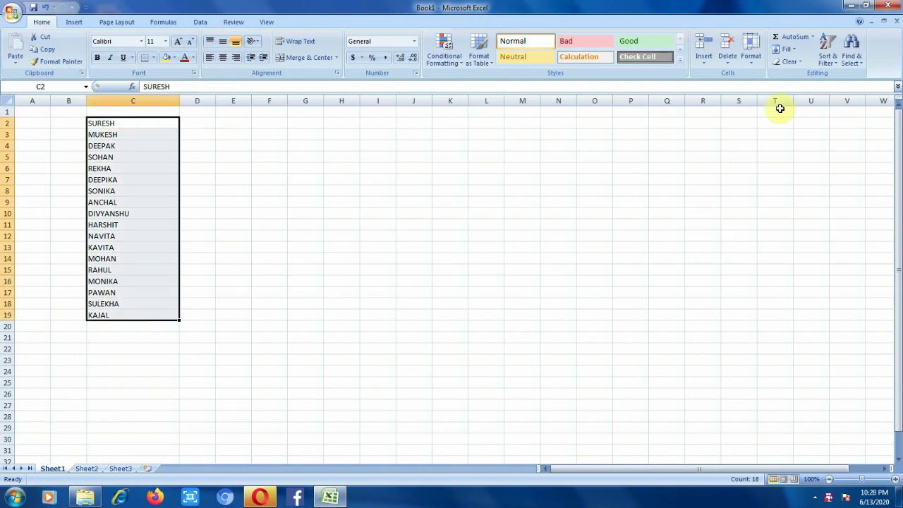
left_click(835, 65)
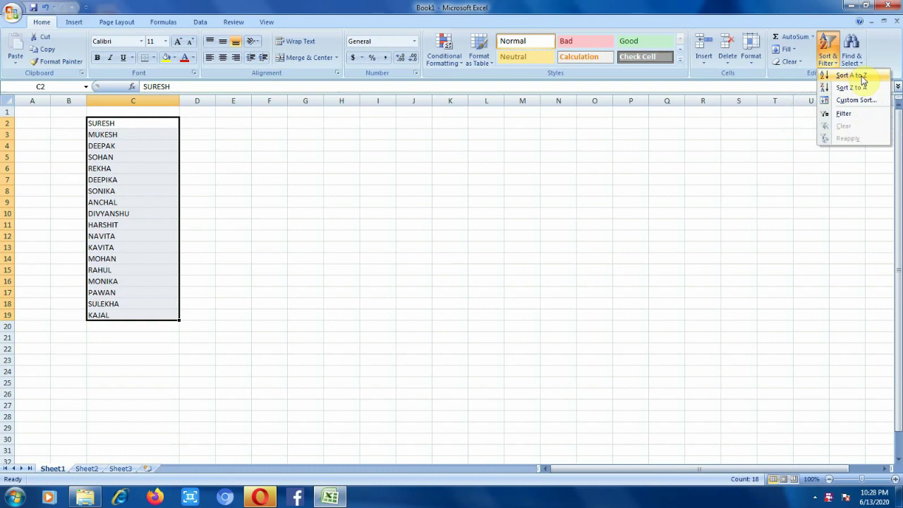
left_click(852, 75)
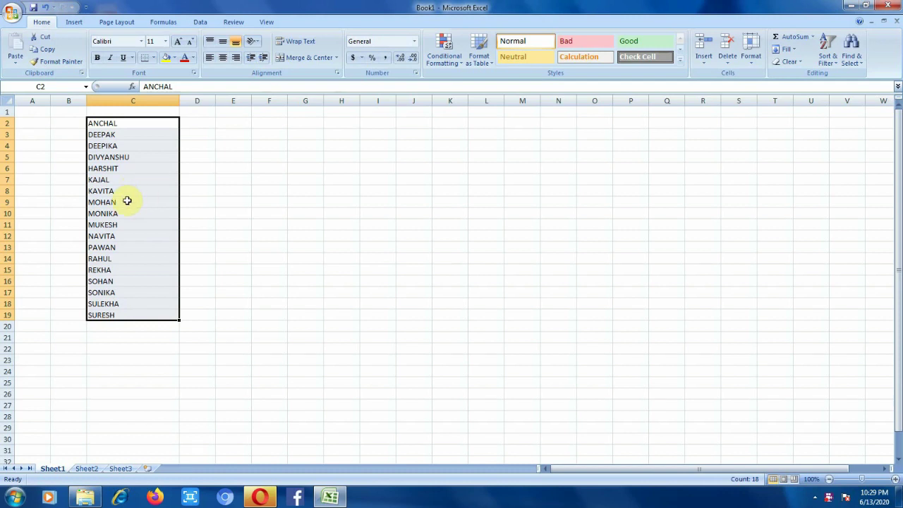
left_click(121, 340)
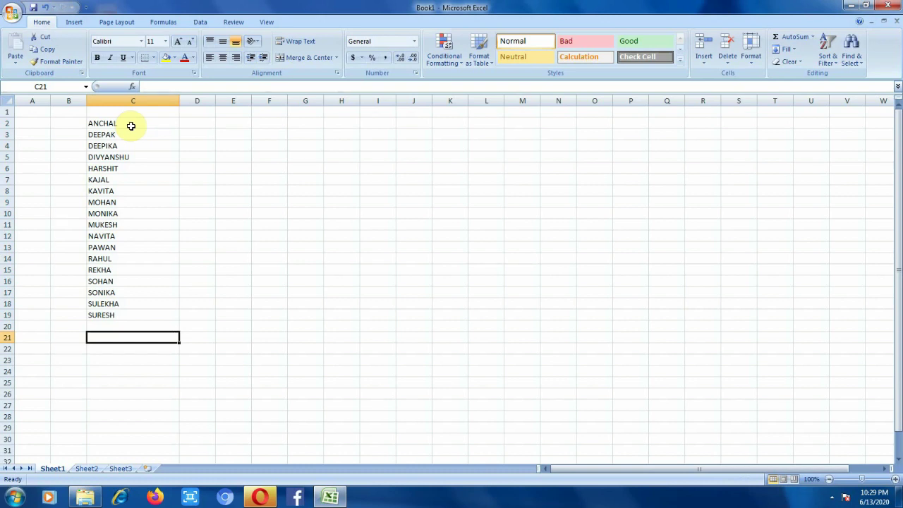
left_click_drag(131, 125, 152, 313)
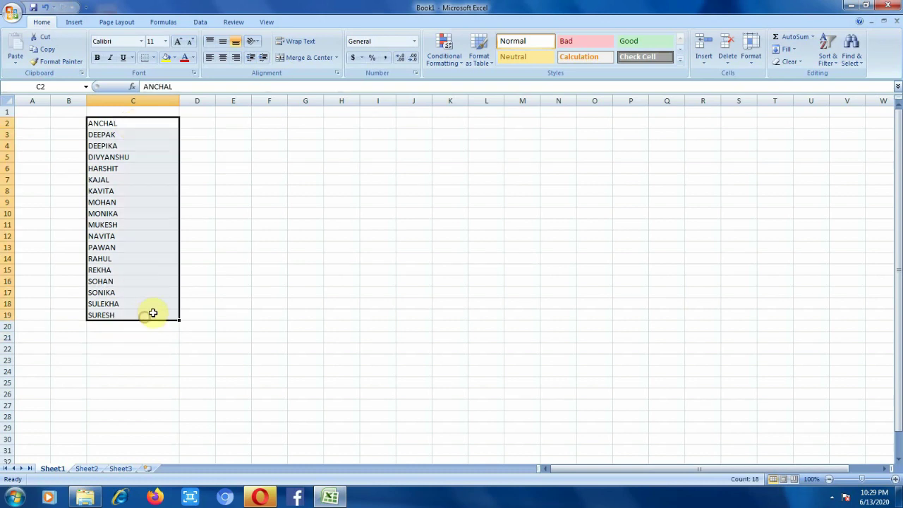
- Re-sort the names in C2:C19 in descending Z-to-A order
left_click(838, 67)
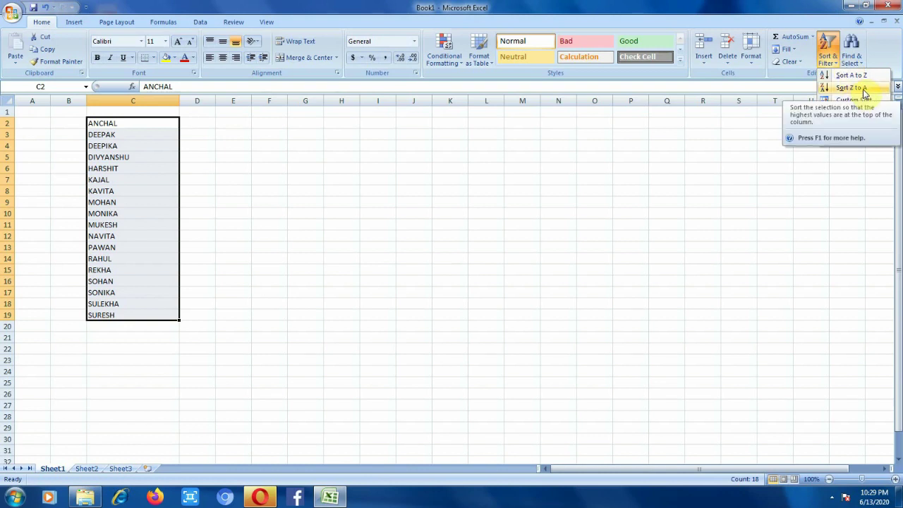
left_click(862, 89)
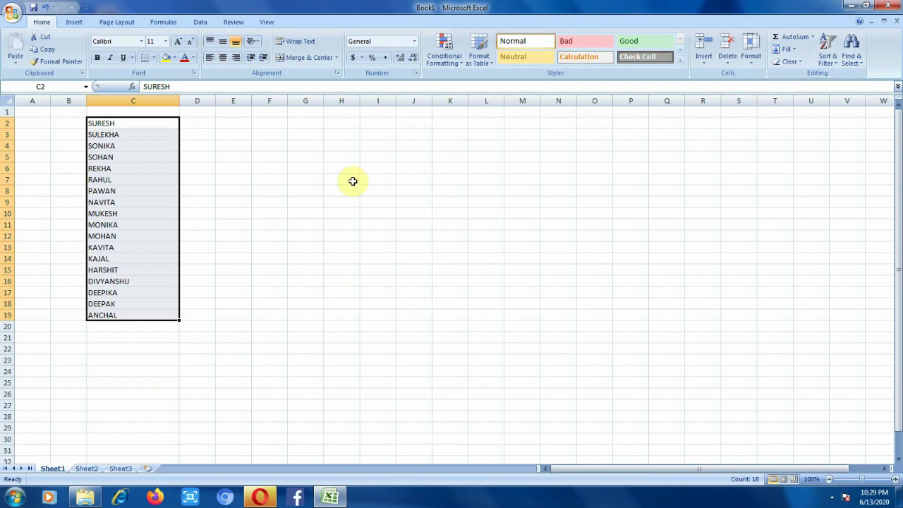
left_click(266, 188)
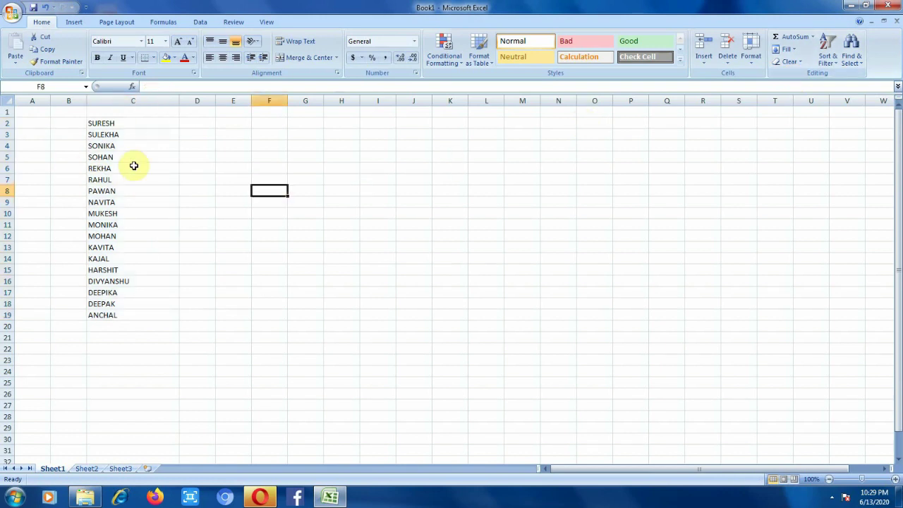
- Use Find & Select to locate a student's name in the list, then close Find and Replace
left_click(113, 166)
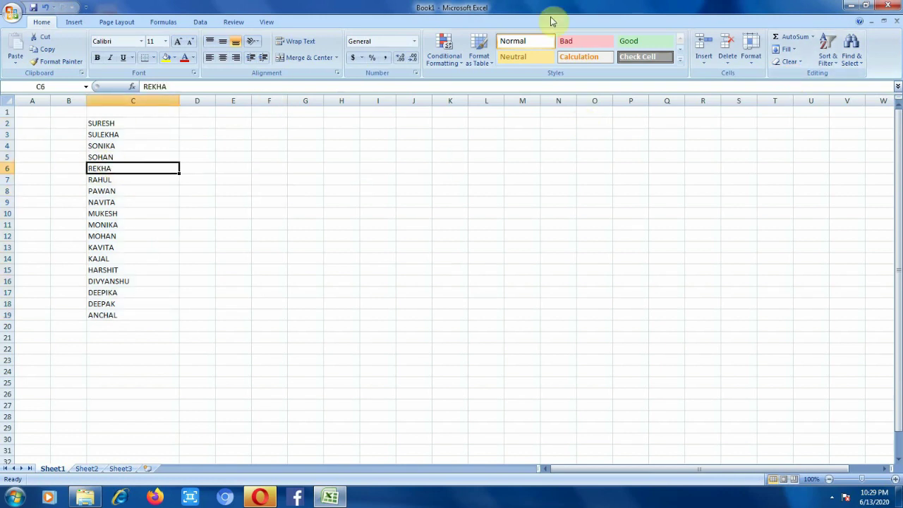
left_click(860, 64)
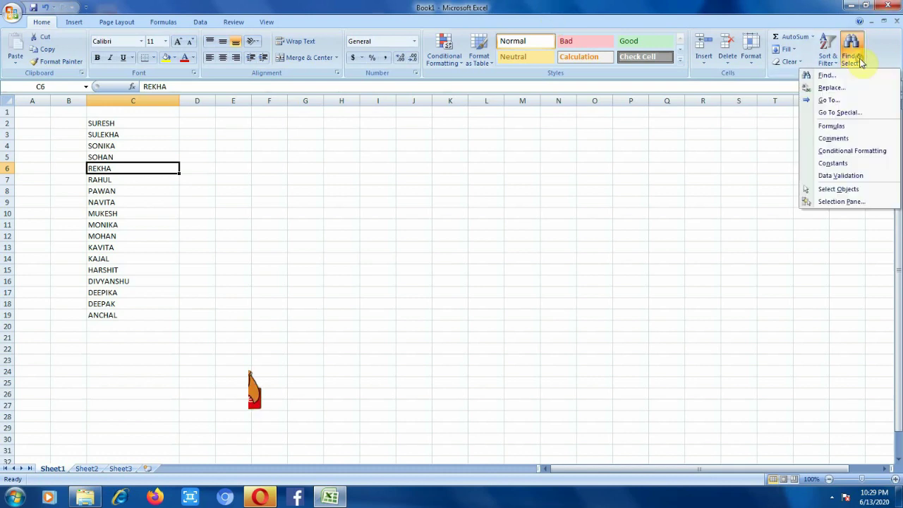
left_click(605, 170)
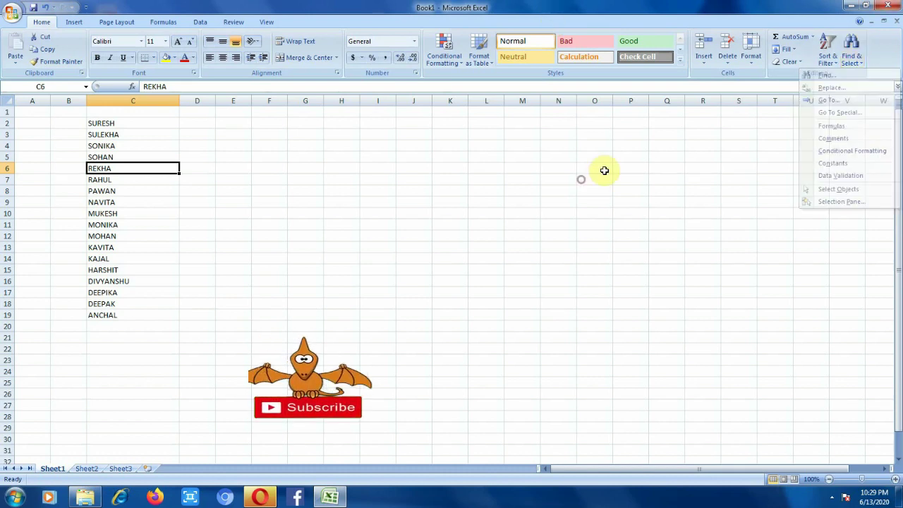
left_click(139, 146)
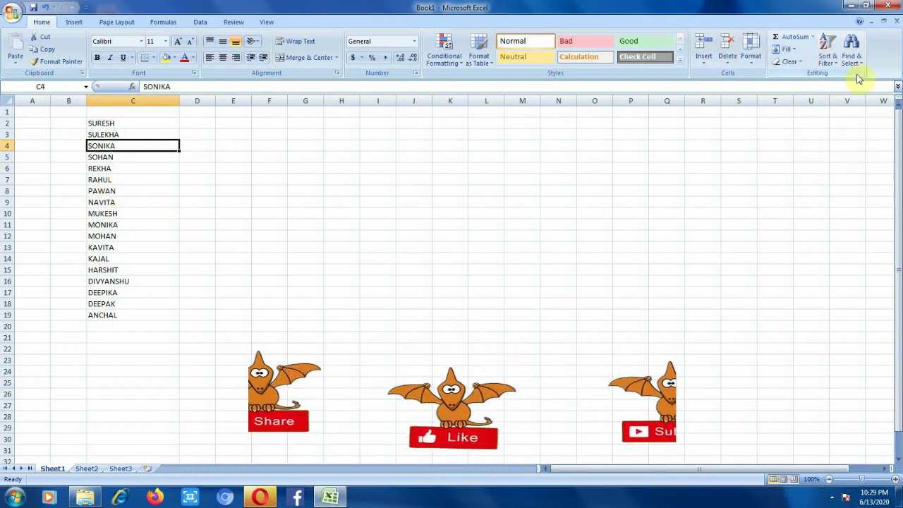
left_click(852, 53)
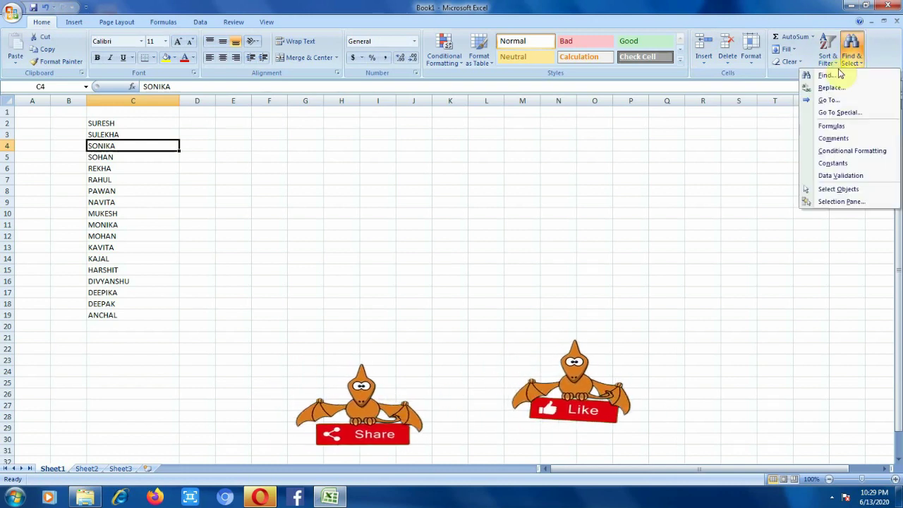
left_click(837, 75)
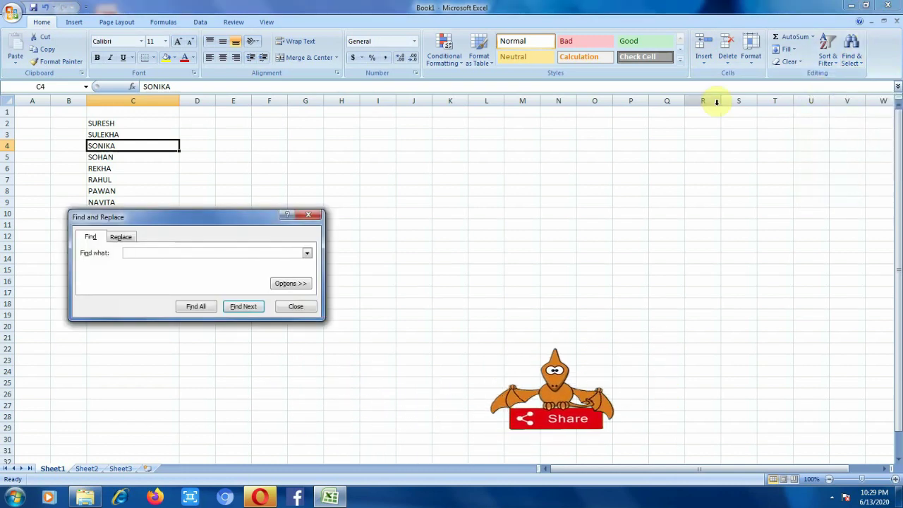
type("PAW")
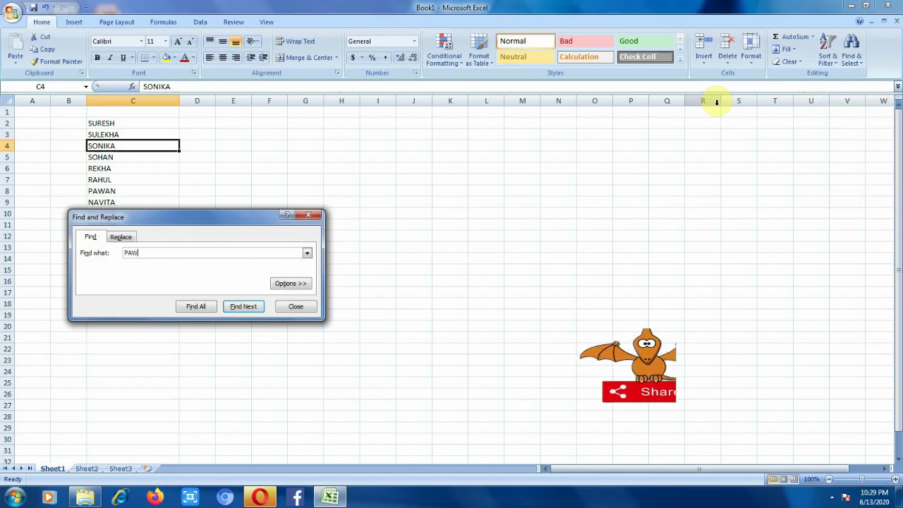
type("AN")
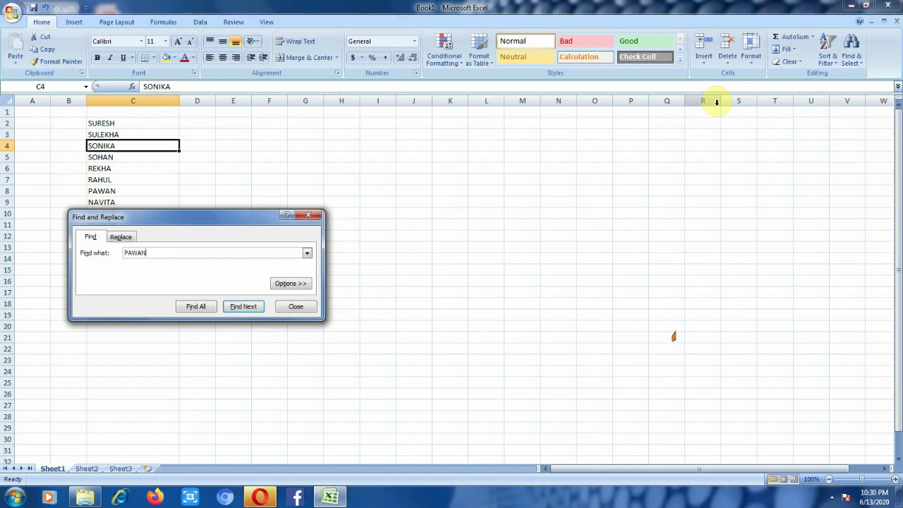
left_click(243, 306)
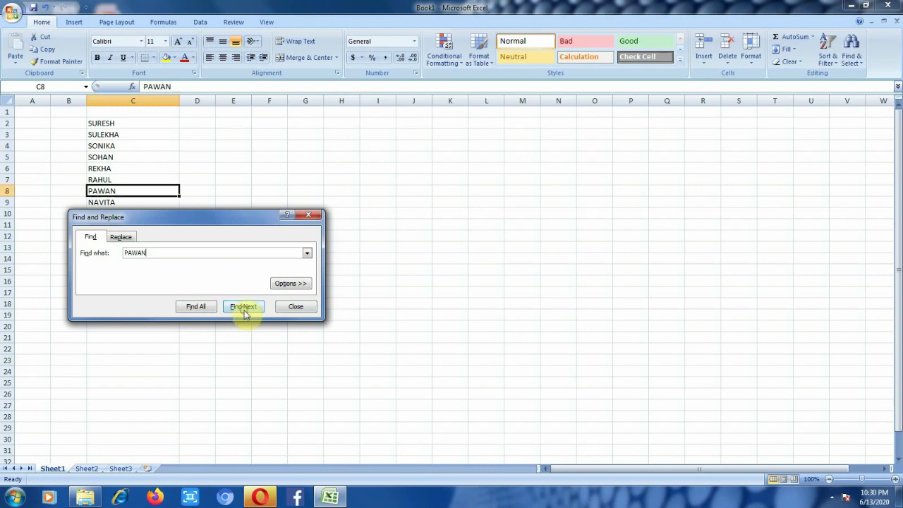
left_click_drag(223, 229, 463, 233)
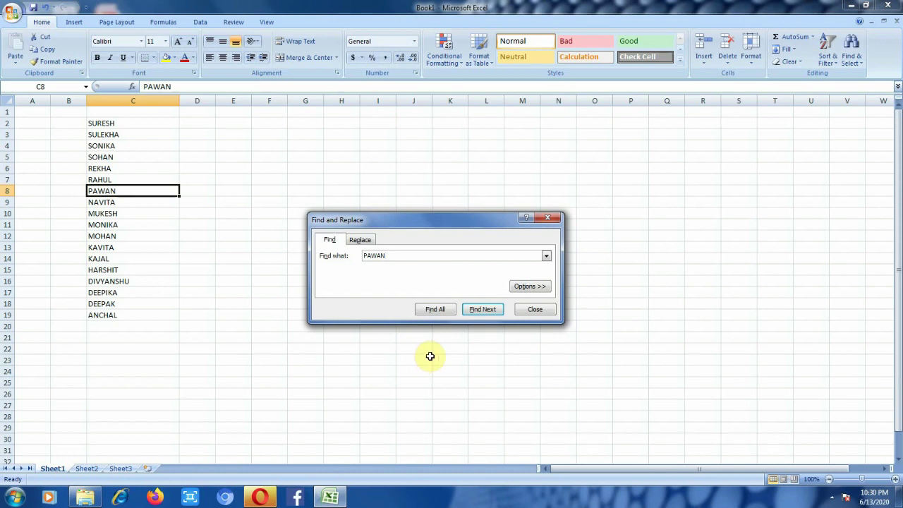
left_click(362, 240)
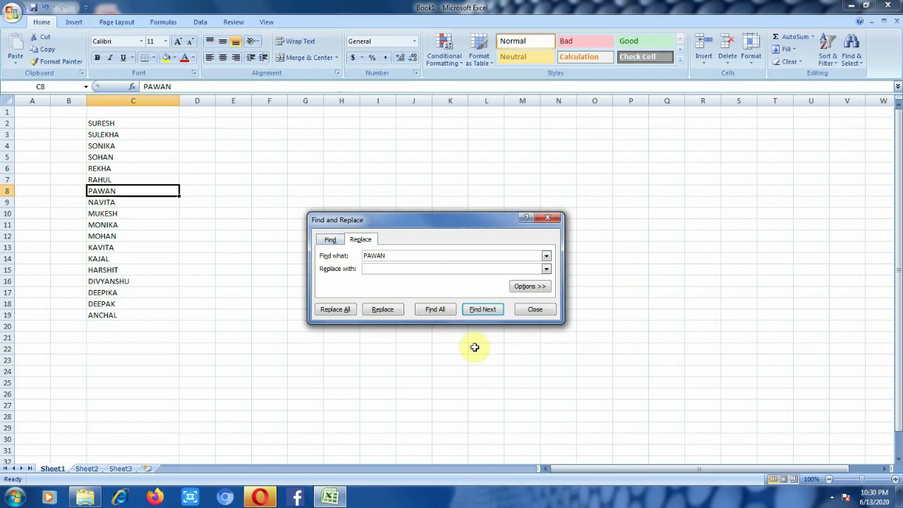
left_click(531, 309)
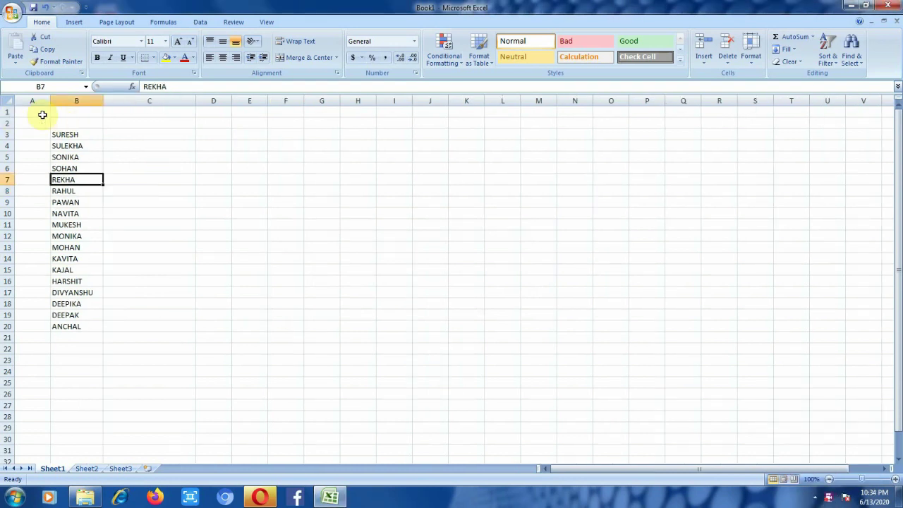
- Enter the fathers' names for the first nine students in C3:C11
left_click(32, 112)
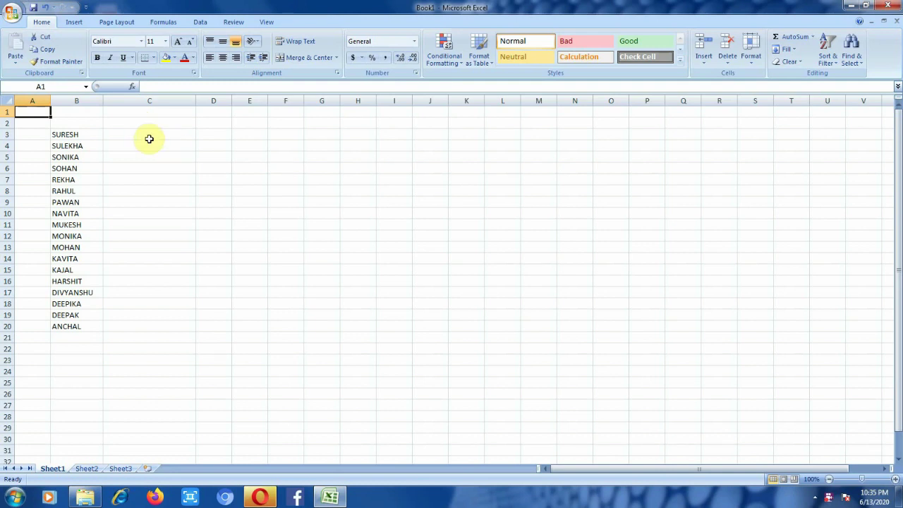
left_click(60, 124)
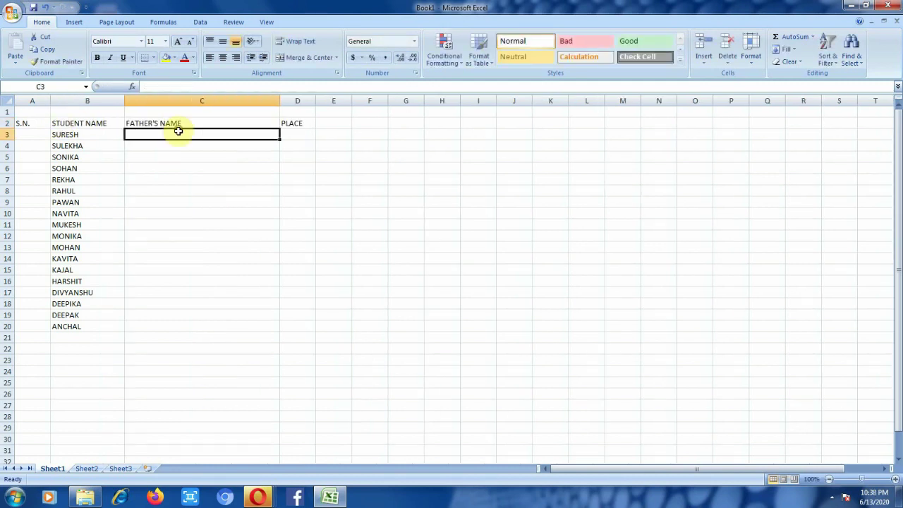
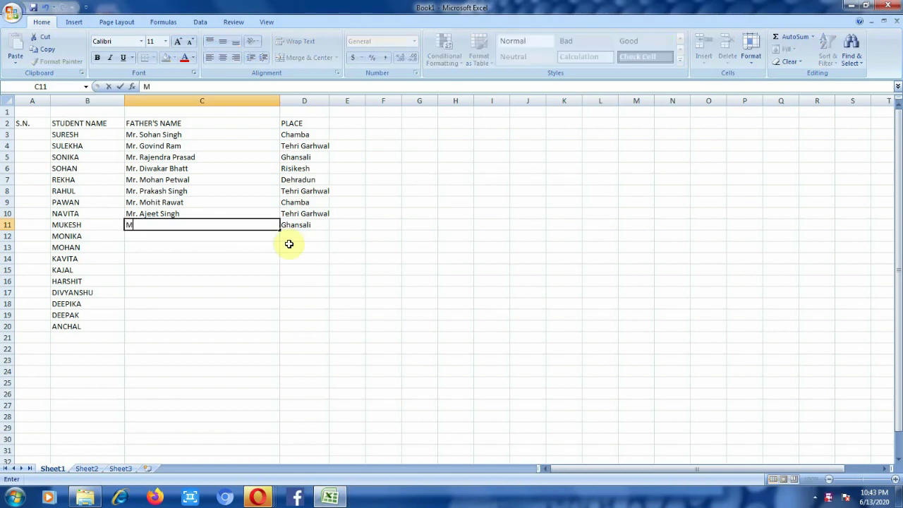
type("r. G")
key("BackSpace")
key("BackSpace")
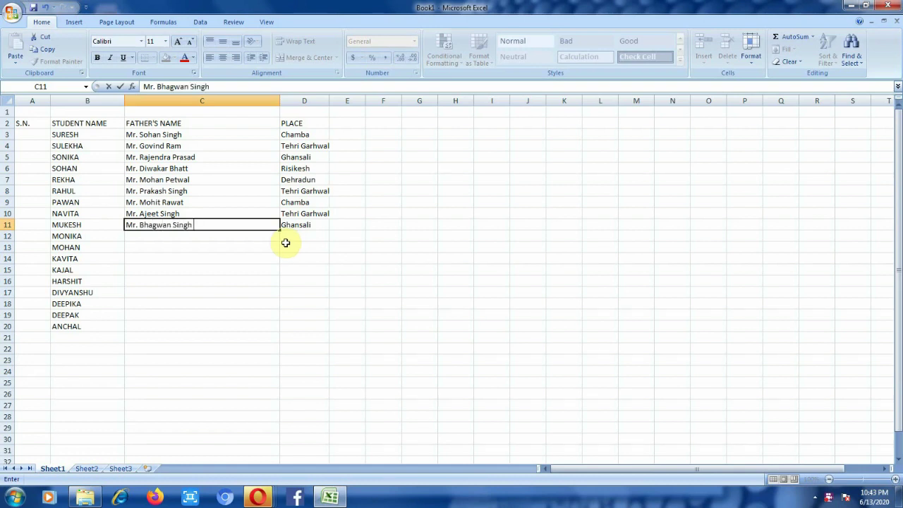
left_click(367, 179)
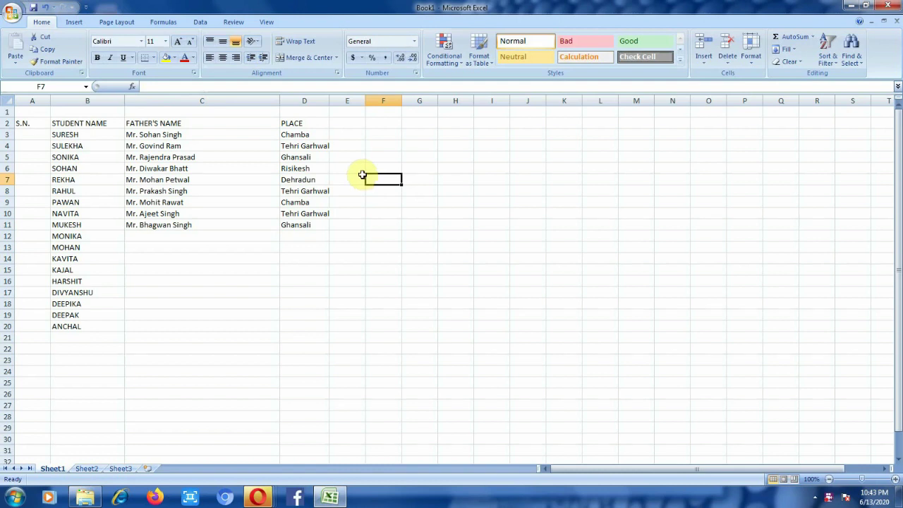
left_click(65, 157)
left_click(219, 191)
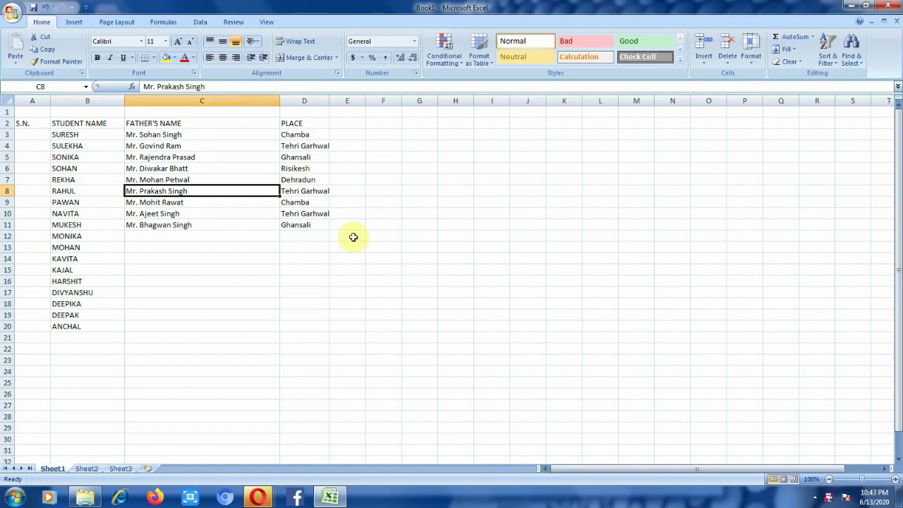
left_click(230, 259)
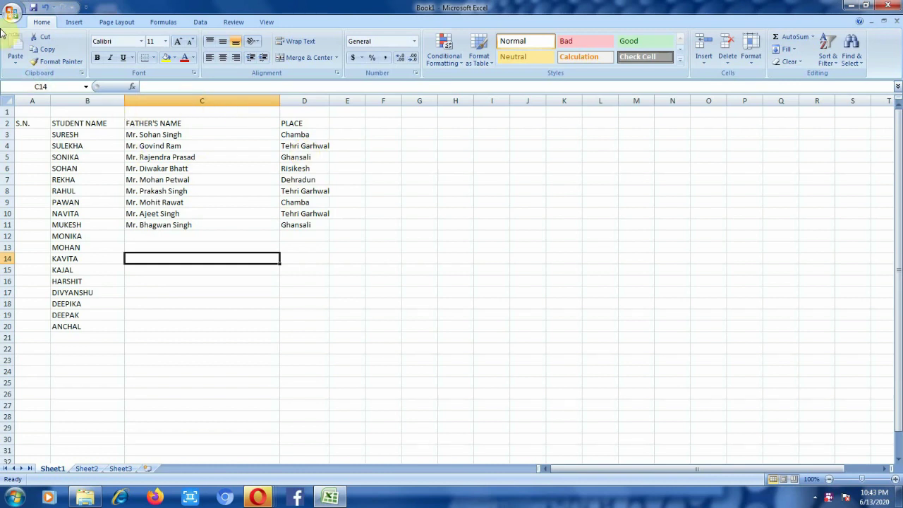
left_click(11, 18)
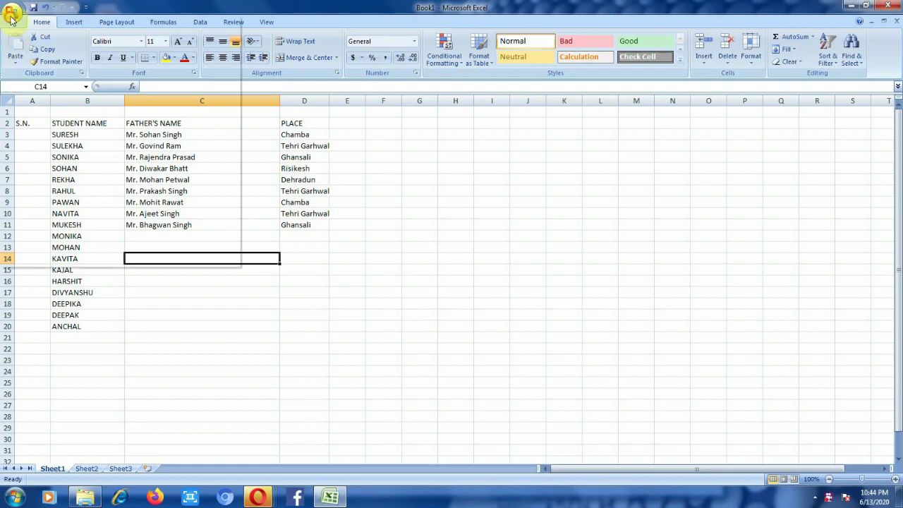
mouse_move(17, 136)
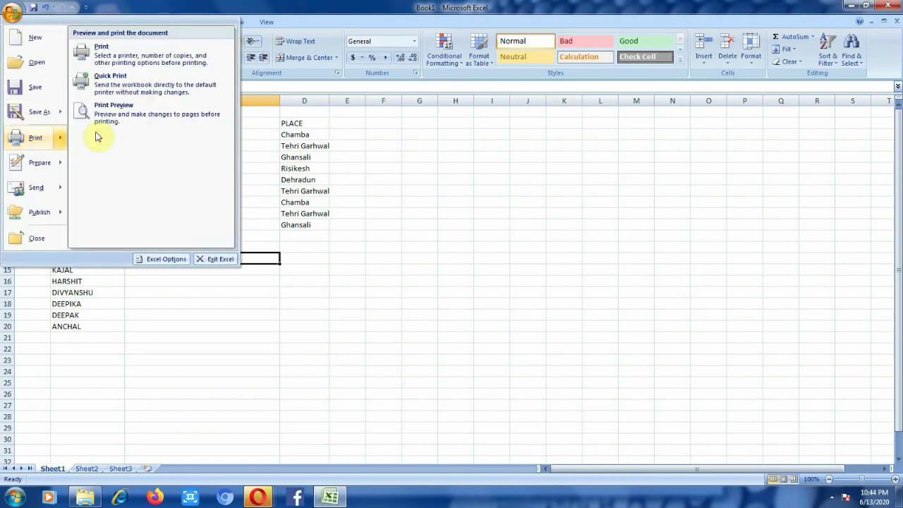
left_click(132, 118)
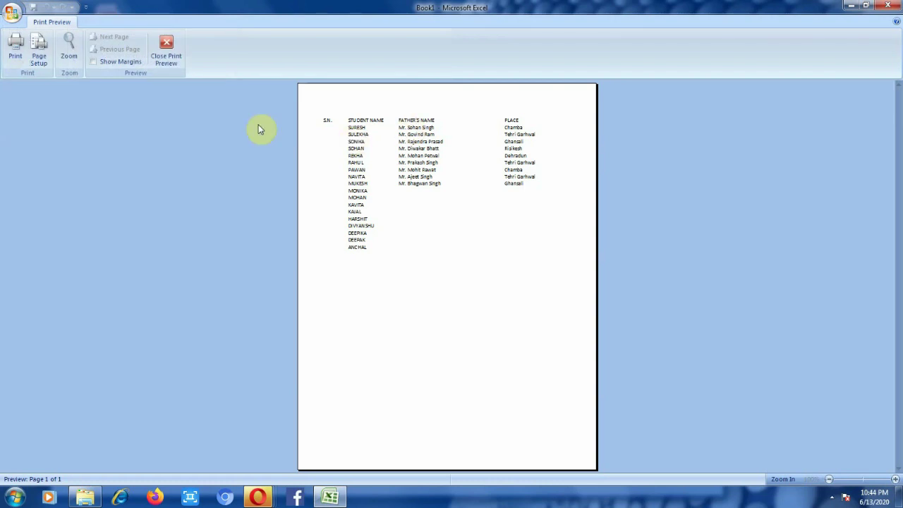
left_click(459, 146)
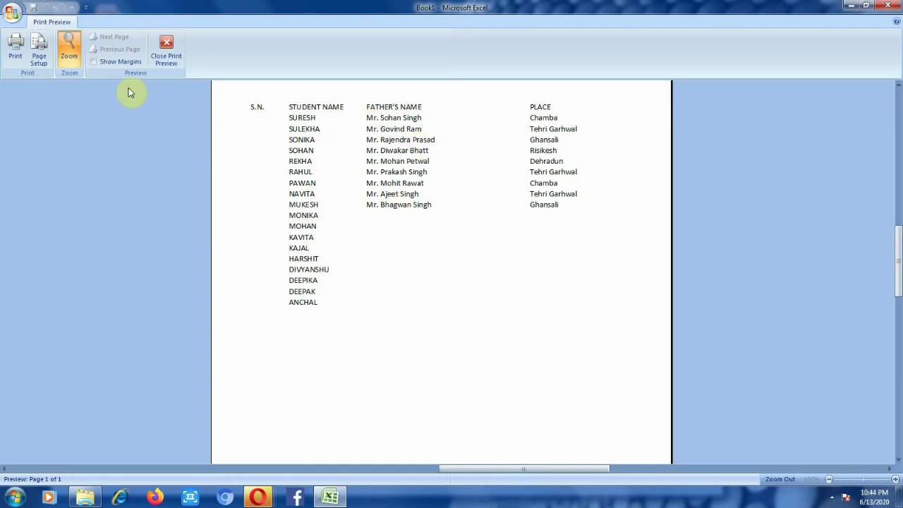
left_click(169, 51)
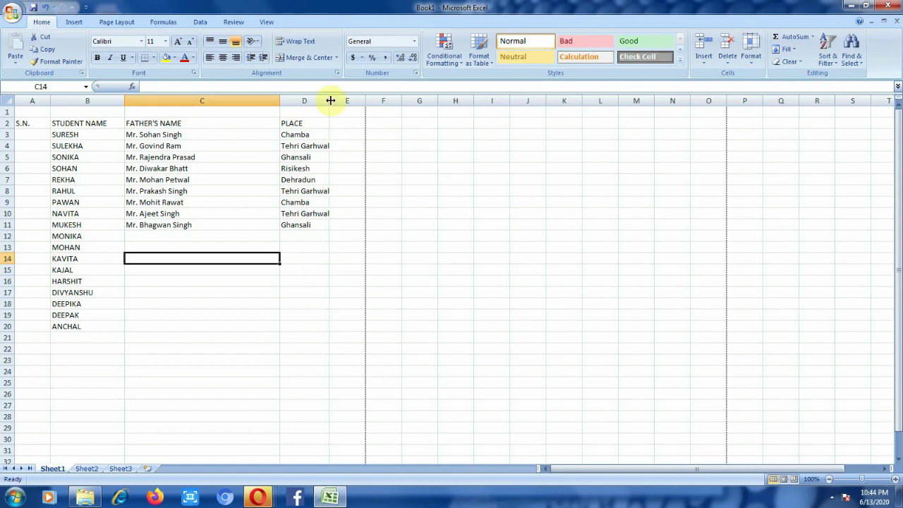
- Widen column D and apply All Borders to the table range A2:D20
left_click_drag(330, 101, 342, 101)
left_click(319, 213)
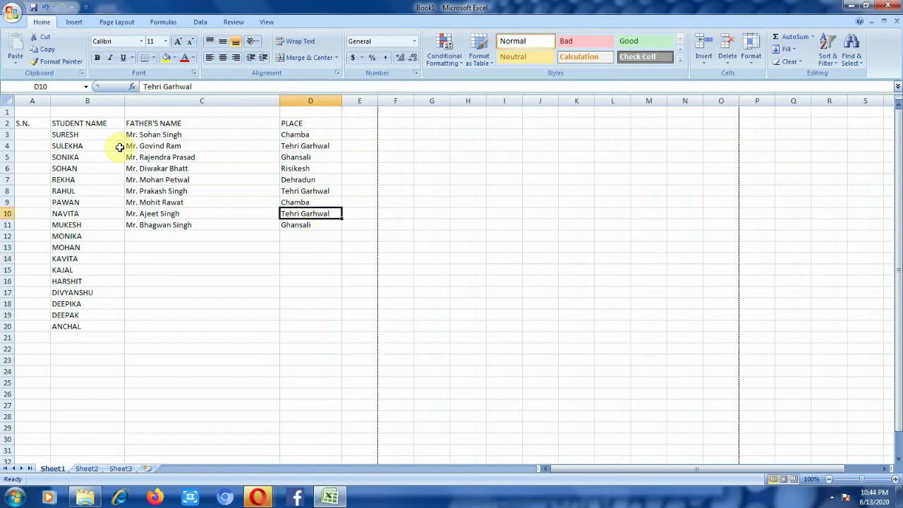
mouse_move(28, 123)
left_mouse_down()
mouse_move(189, 365)
mouse_move(307, 329)
left_mouse_up()
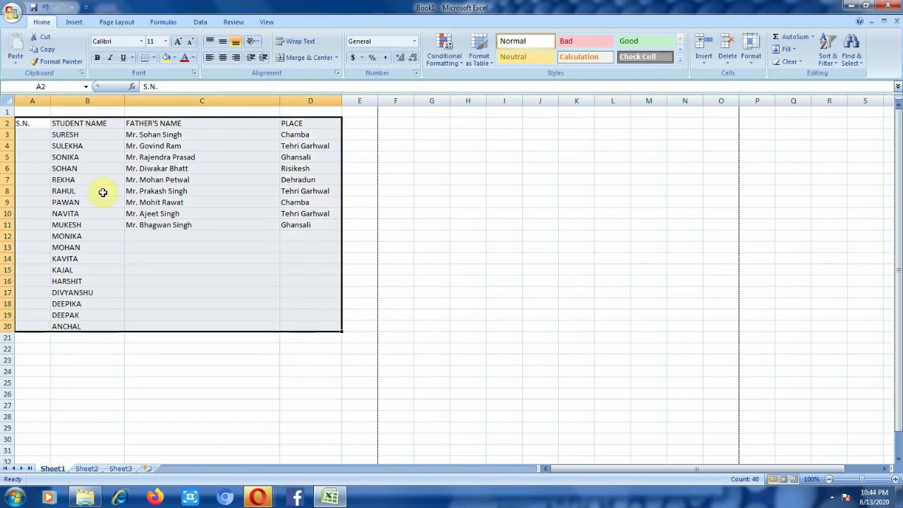
left_click(153, 57)
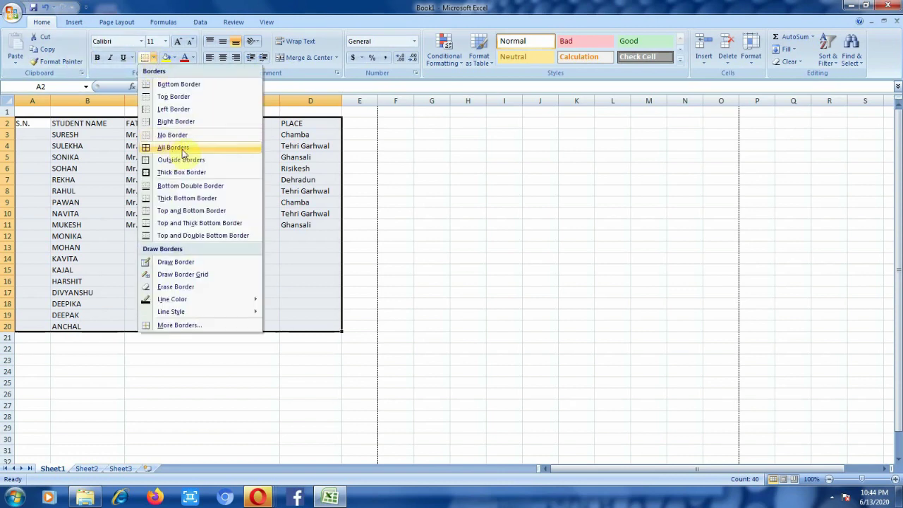
left_click(183, 149)
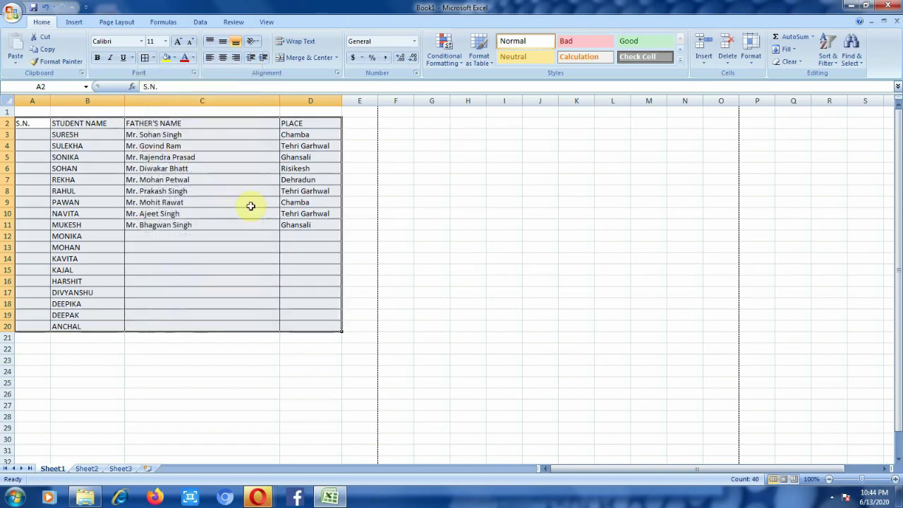
left_click(254, 237)
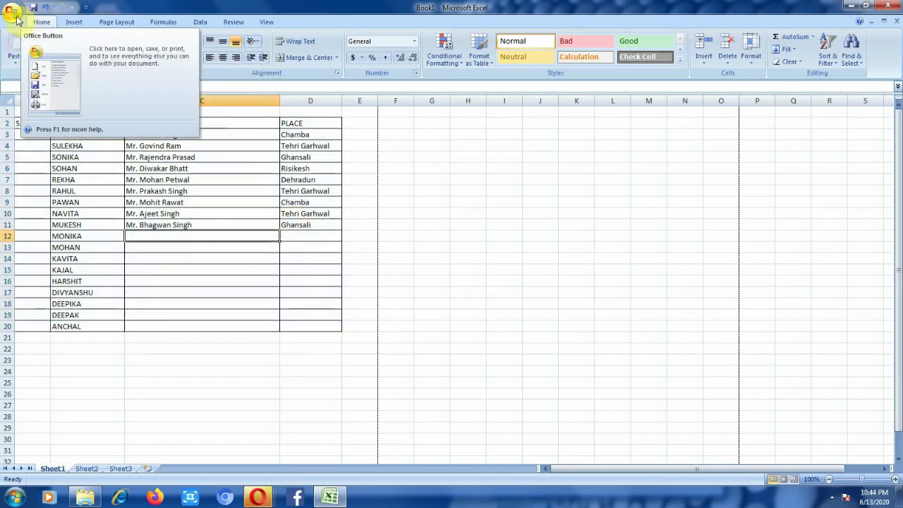
left_click(17, 19)
mouse_move(35, 138)
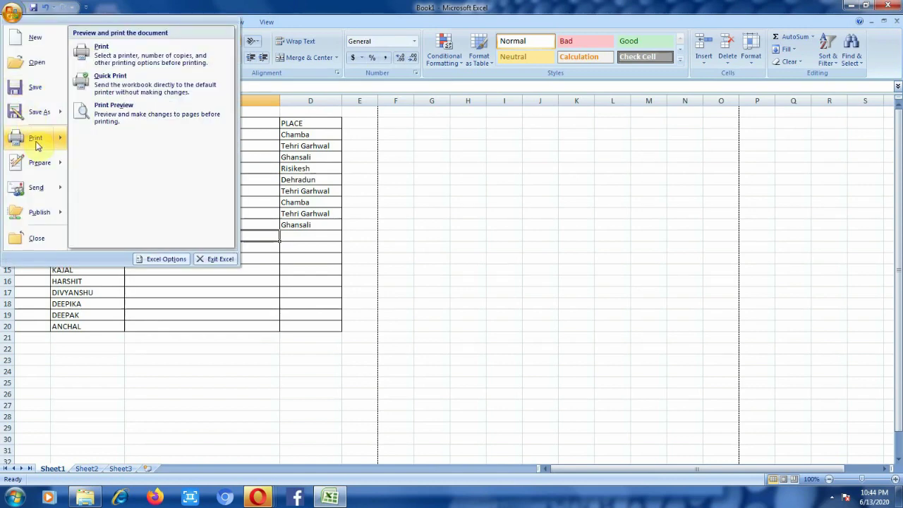
left_click(144, 127)
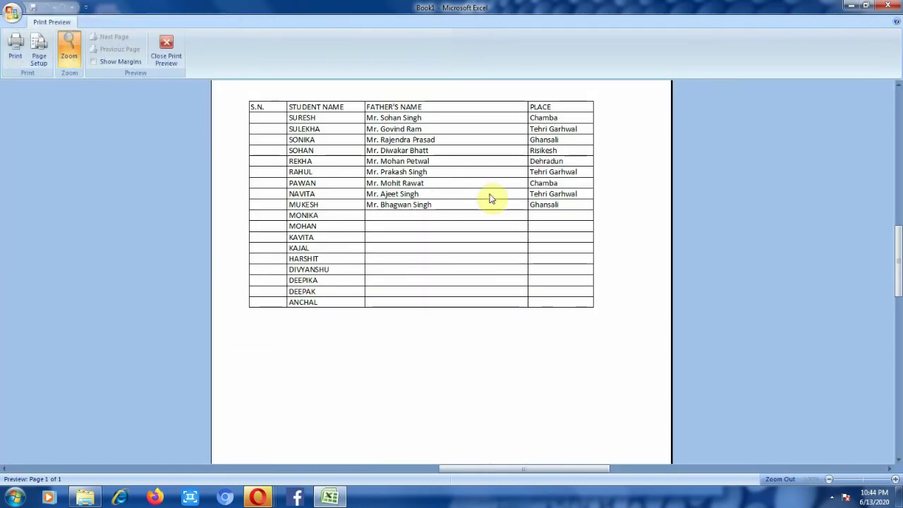
scroll(355, 195, "up", 5)
scroll(339, 268, "down", 2)
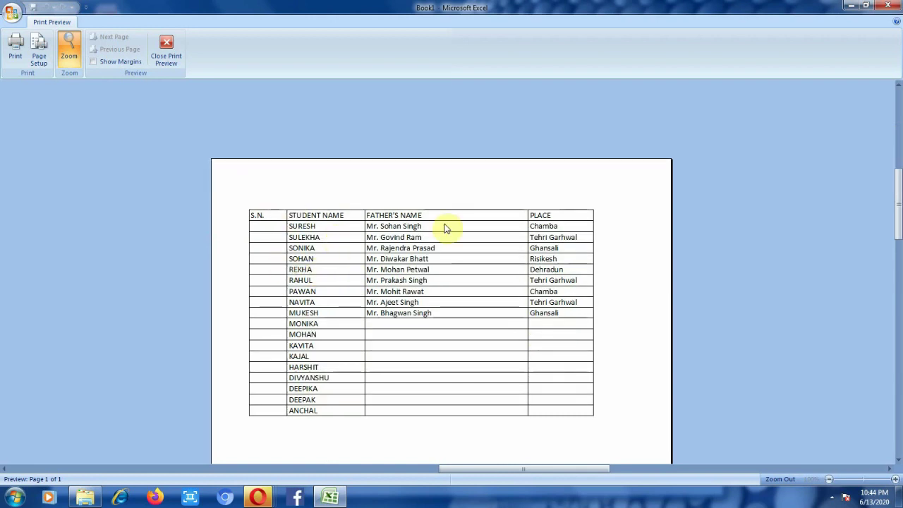
left_click(170, 60)
left_click(78, 169)
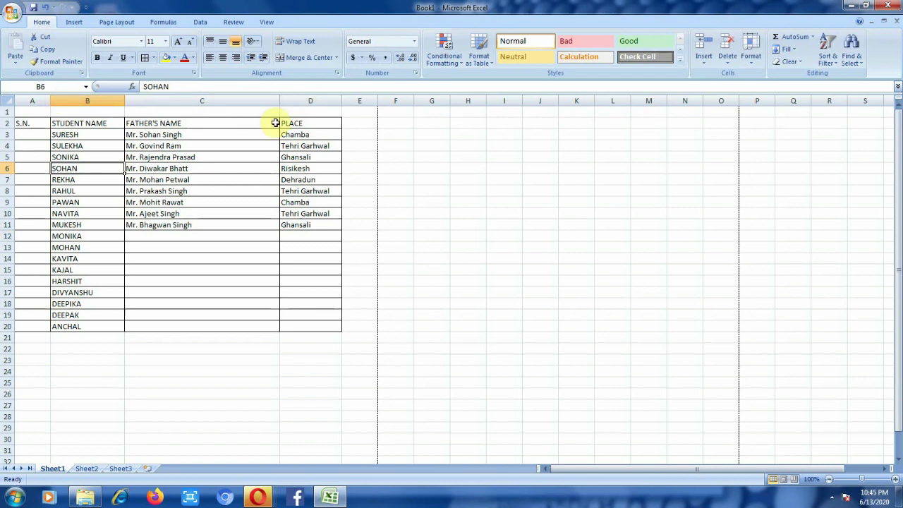
- Merge & Center A1:D1, then undo the merge with Ctrl+Z
left_click(30, 114)
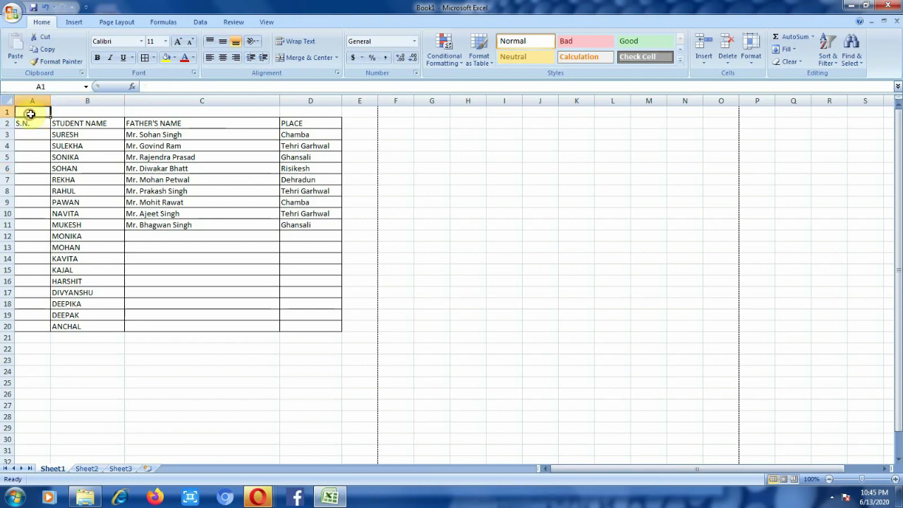
left_click(106, 113)
left_click(212, 113)
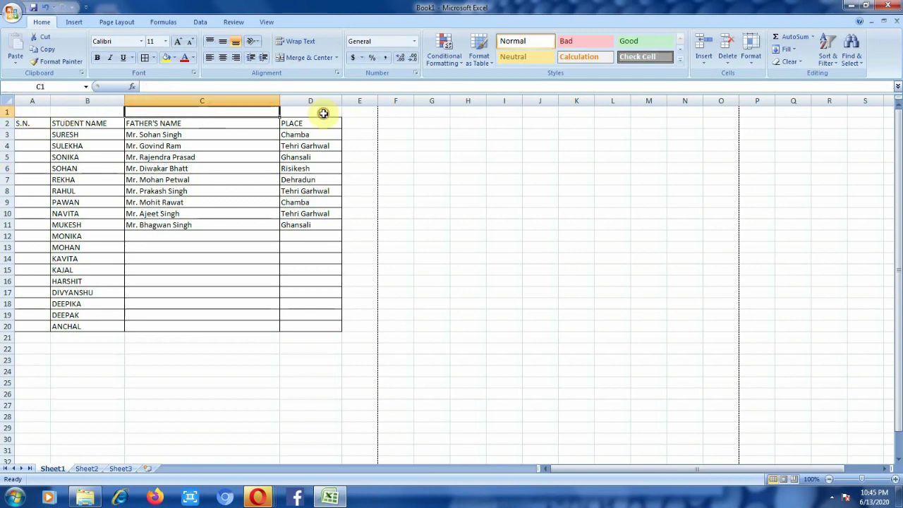
left_click(323, 113)
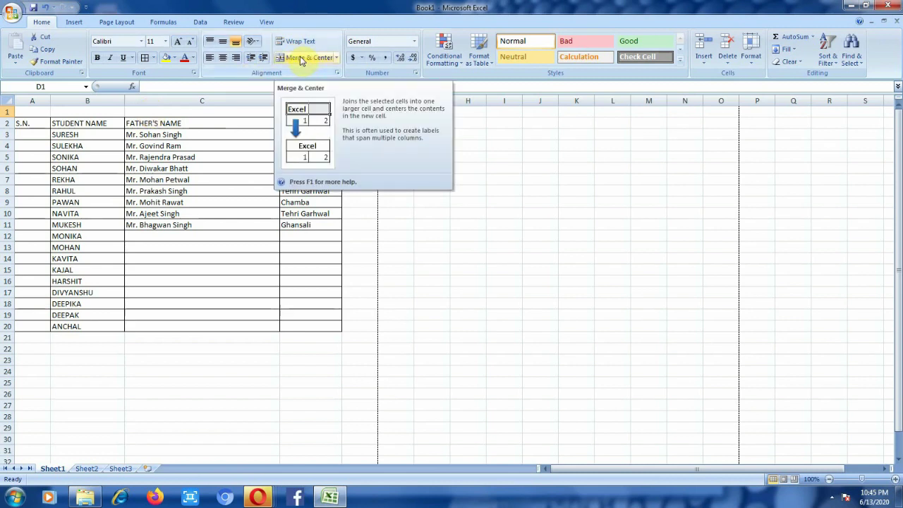
key("Left")
key("Down")
key("Down")
key("Down")
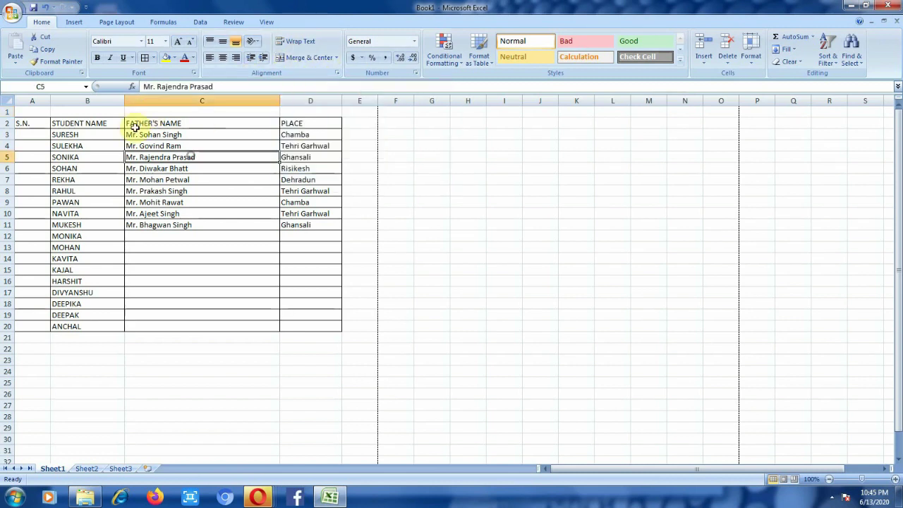
left_click_drag(39, 111, 299, 114)
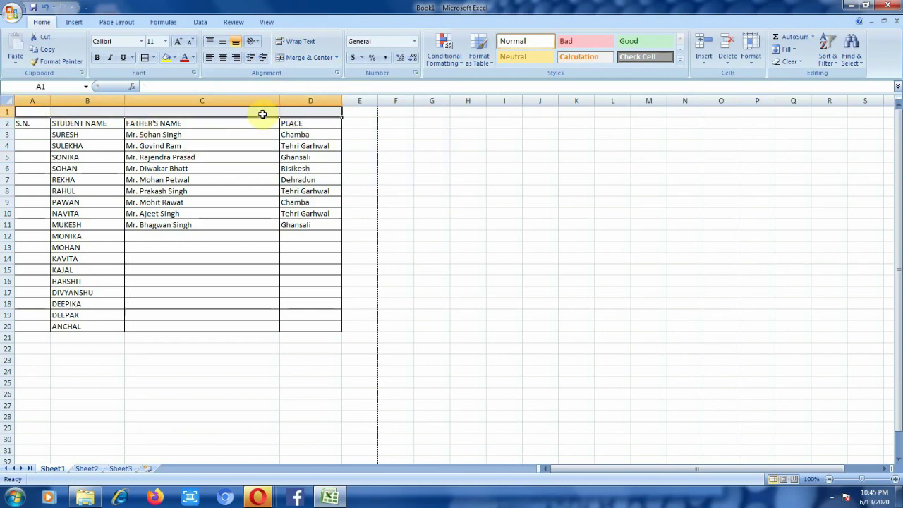
left_click(299, 59)
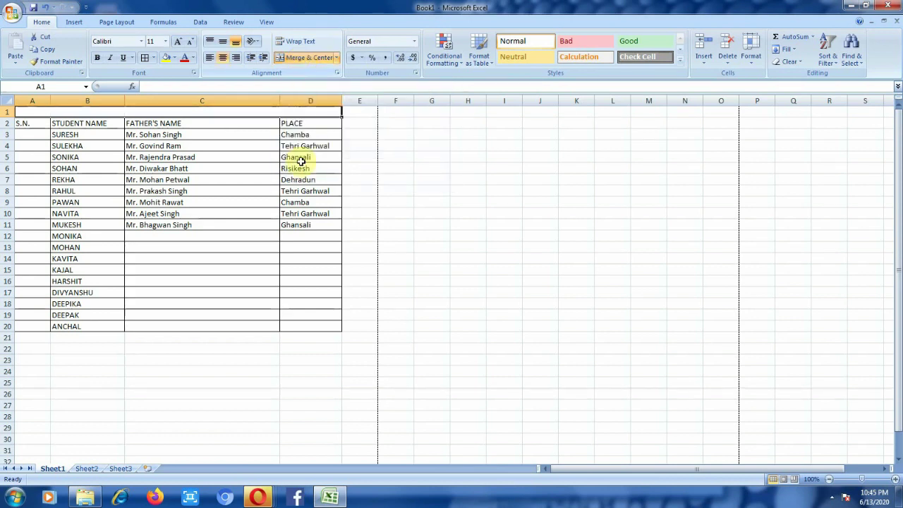
left_click(155, 145)
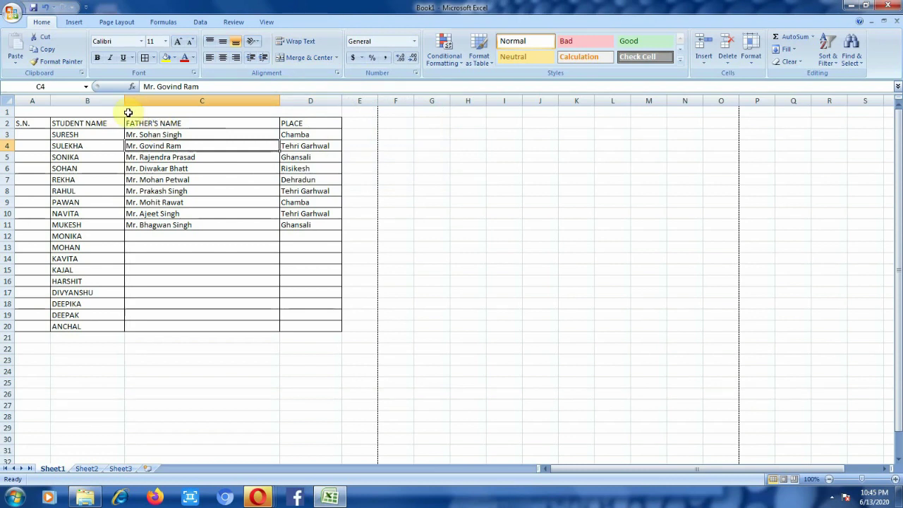
left_click(138, 113)
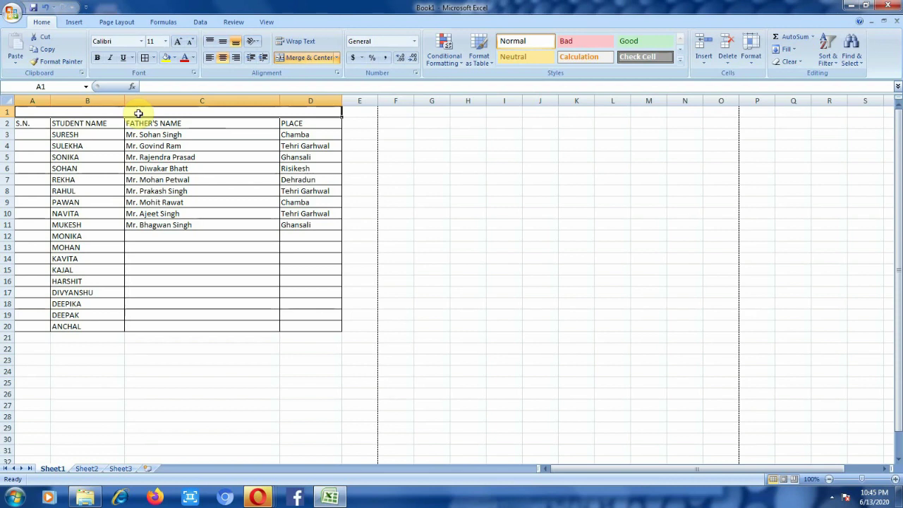
key("ctrl+z")
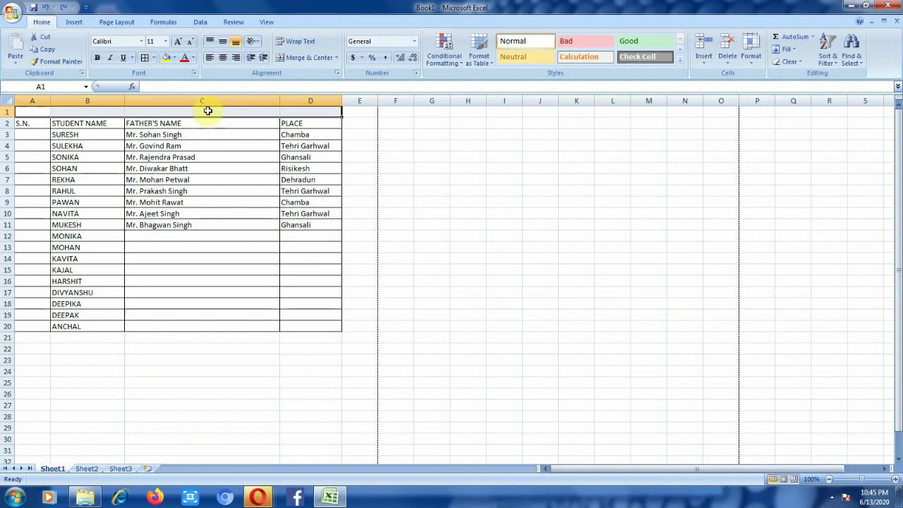
- Reselect A1:D1 and apply Merge & Center again to form one title cell
left_click(176, 144)
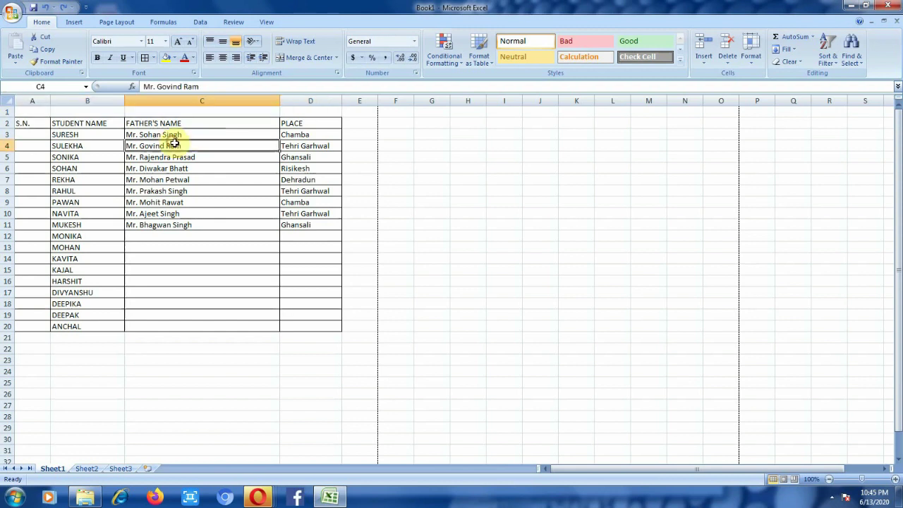
left_click(296, 113)
left_click(171, 113)
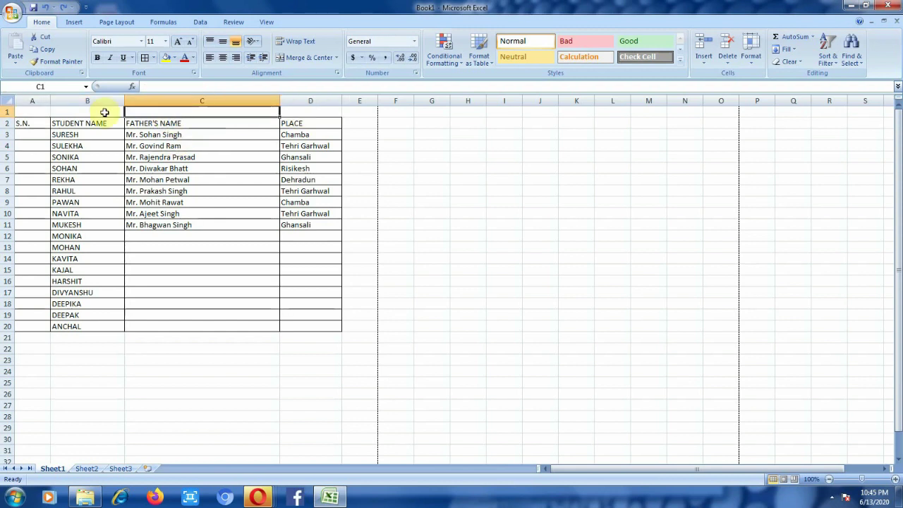
left_click(58, 111)
left_click(41, 113)
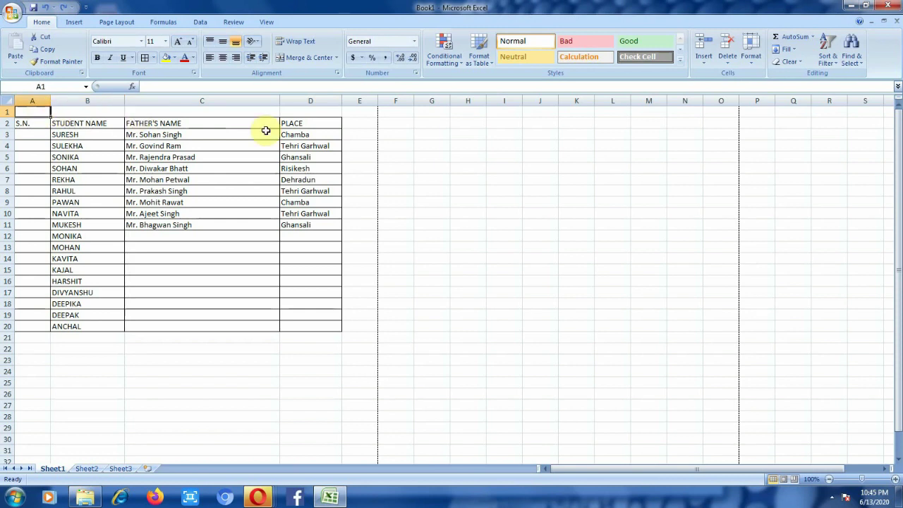
left_click_drag(321, 113, 29, 113)
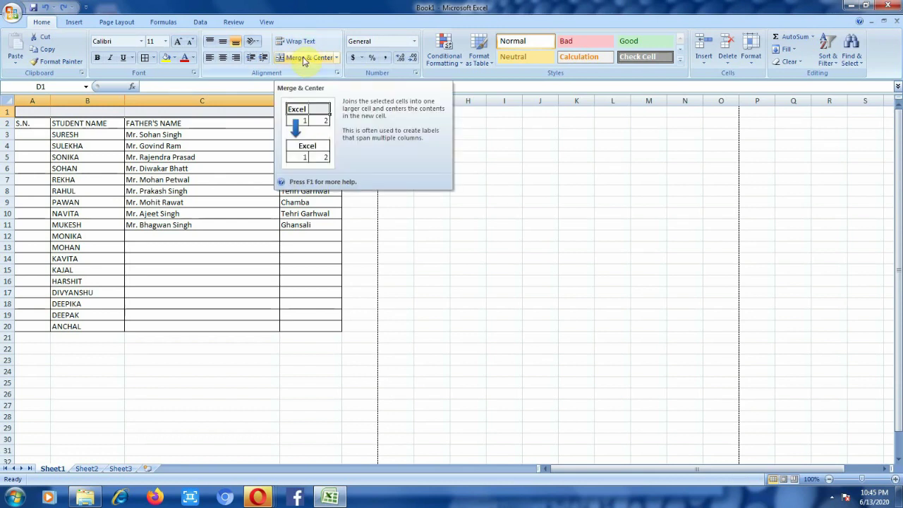
left_click(304, 60)
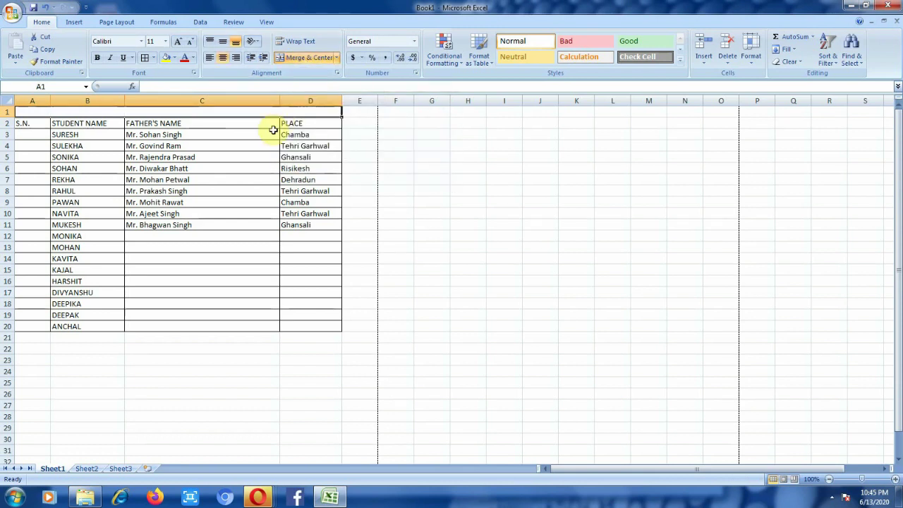
left_click(185, 168)
left_click(184, 112)
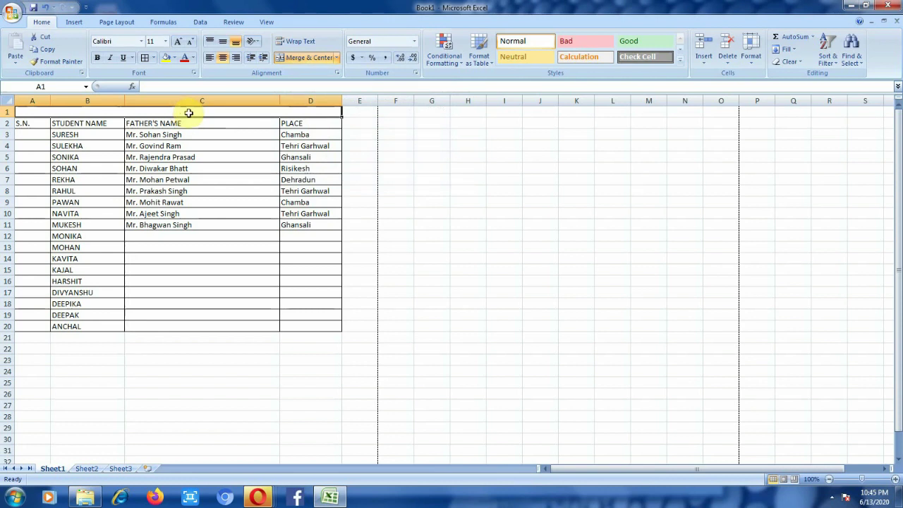
- Type the title 'C P E C COMPUTER STUDENT LIST' into the merged A1 cell
type("C P")
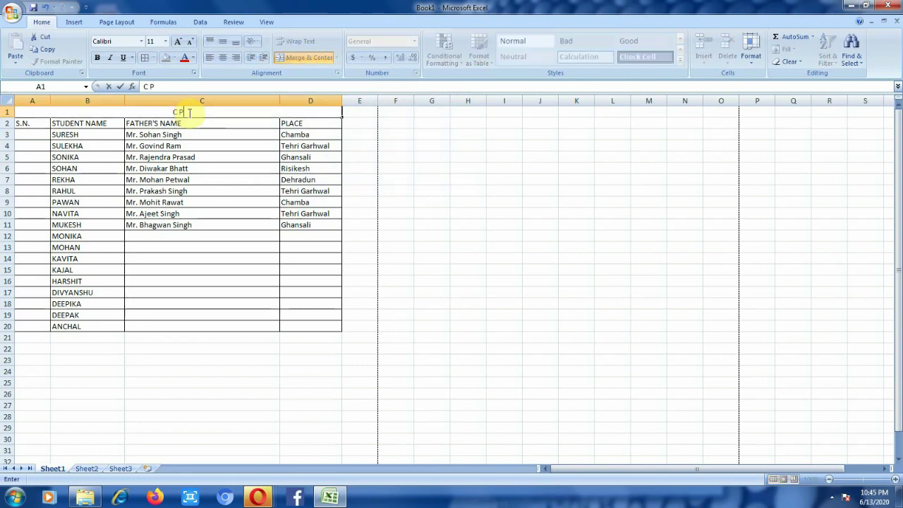
type(" E C")
type("  COMPUTG")
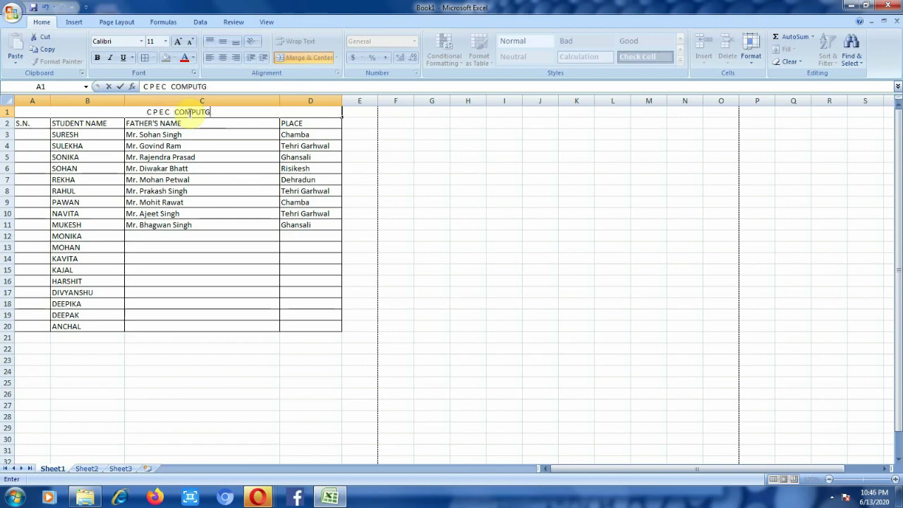
key("BackSpace")
type("ERT")
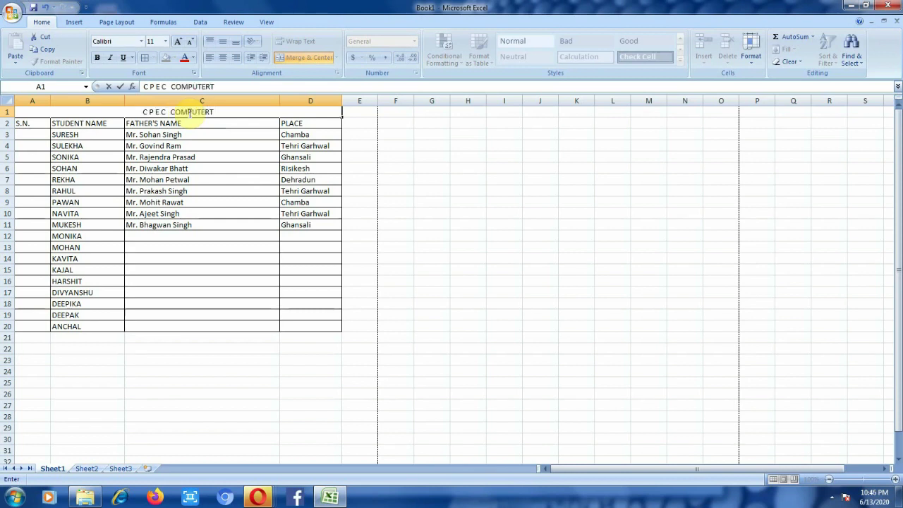
key("BackSpace")
key("BackSpace")
key("BackSpace")
type("R  ")
type("STU")
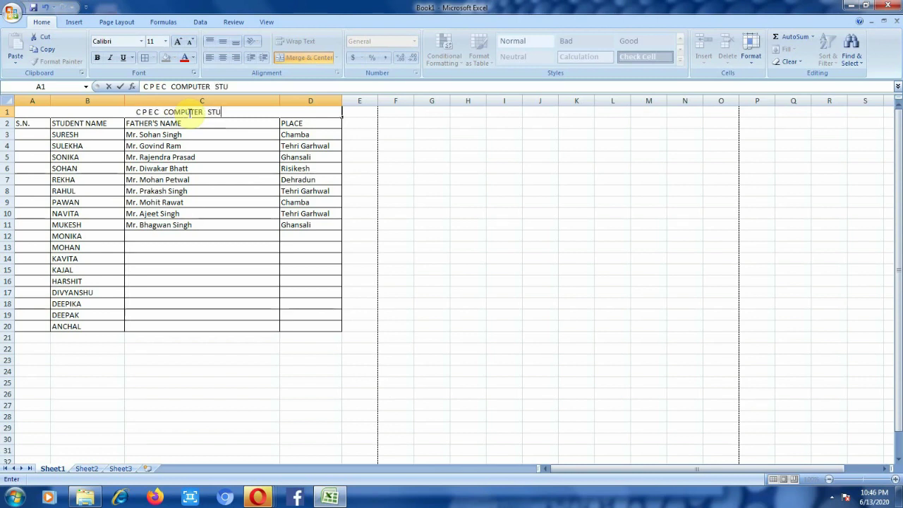
type("DENT LIST")
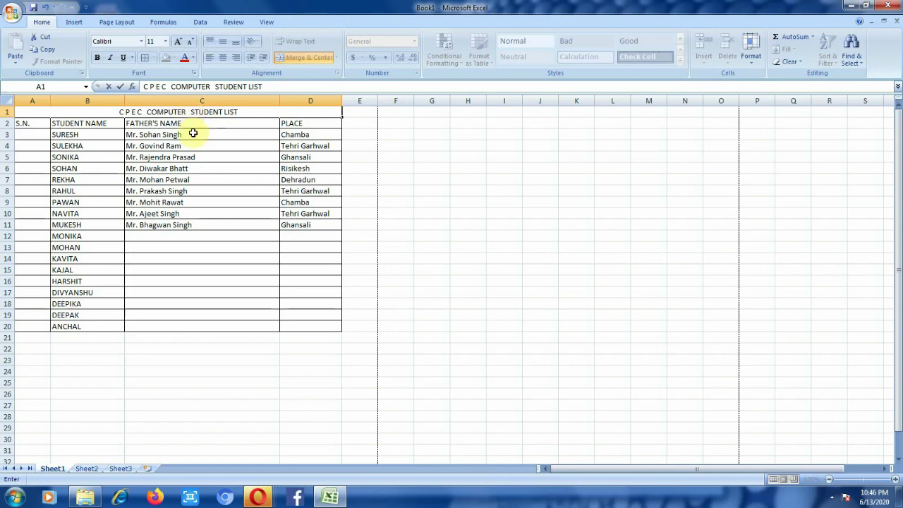
left_click(145, 135)
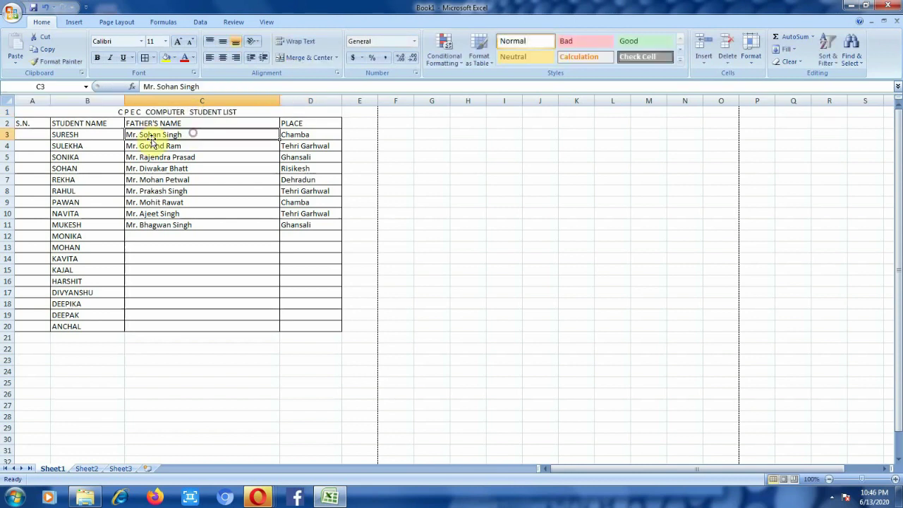
- Edit the title so 'STUDENT' reads 'STUDENTS'
left_click(234, 113)
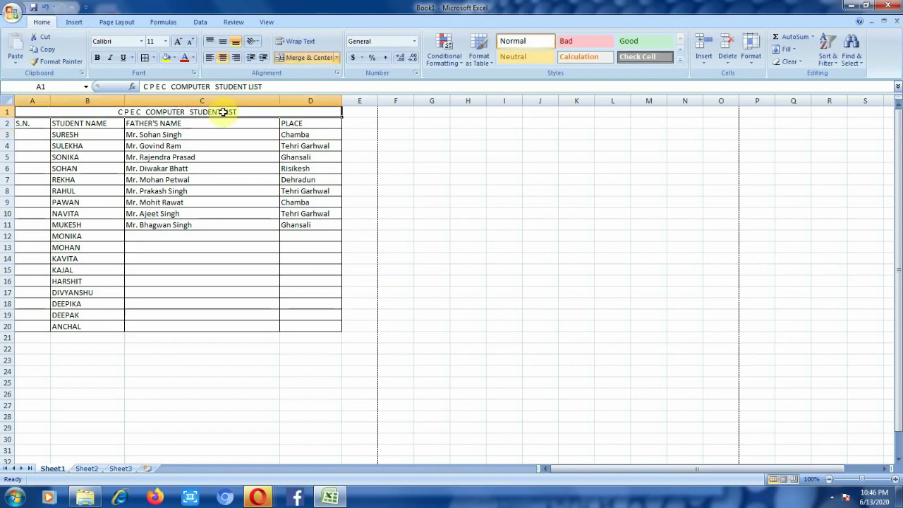
double_click(234, 113)
type("S")
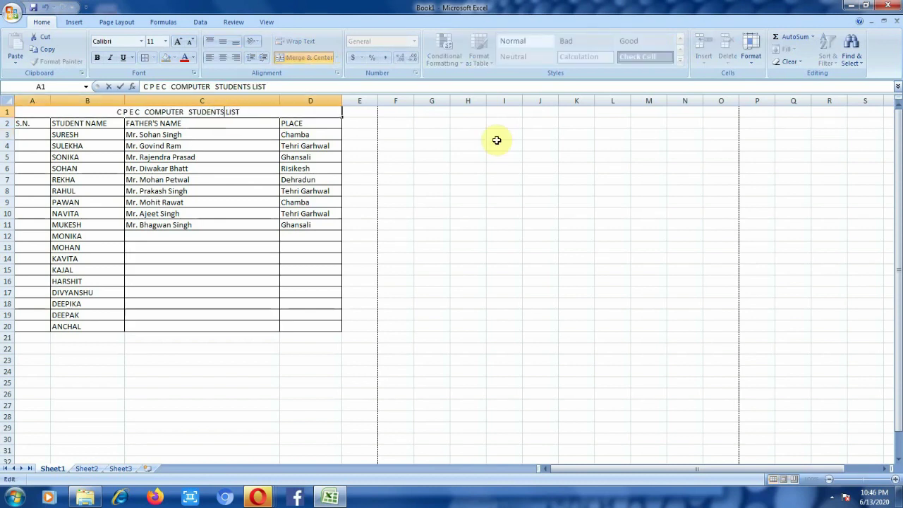
left_click(276, 177)
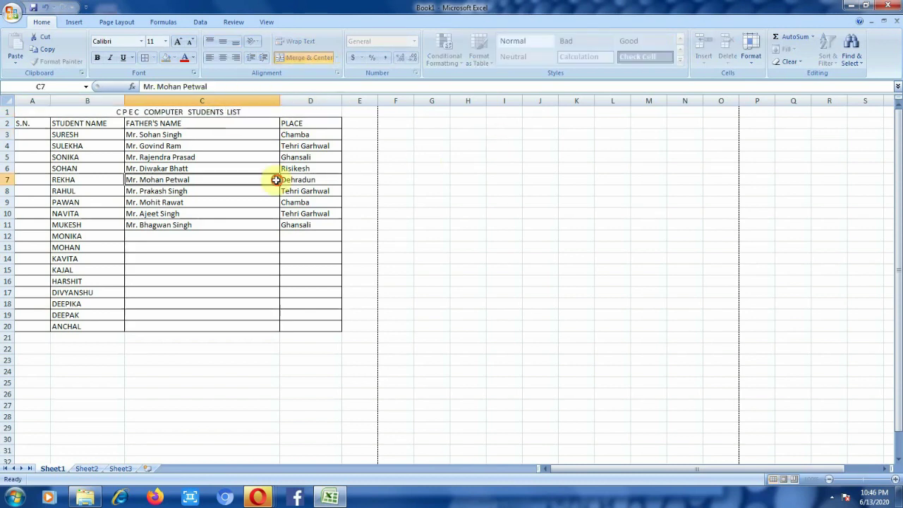
left_click(251, 111)
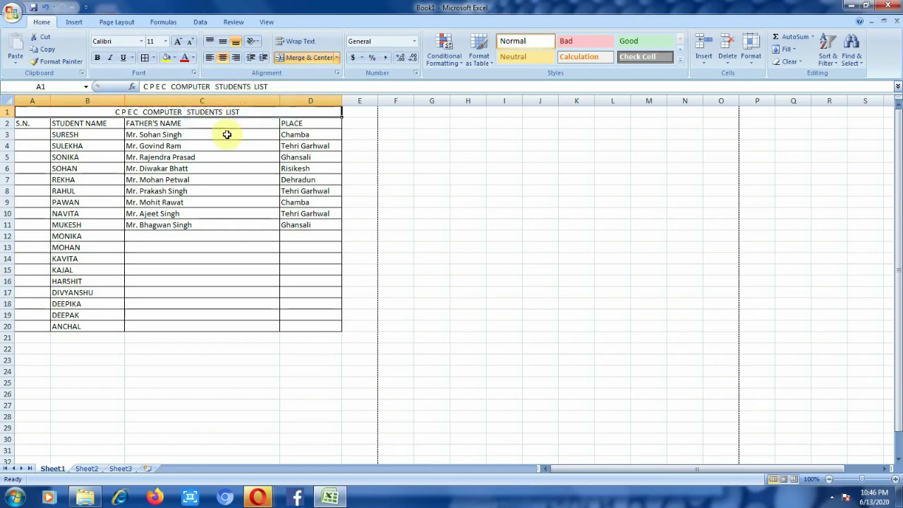
- Enlarge the merged title to 24-point font and make it bold
left_click(211, 157)
left_click(216, 113)
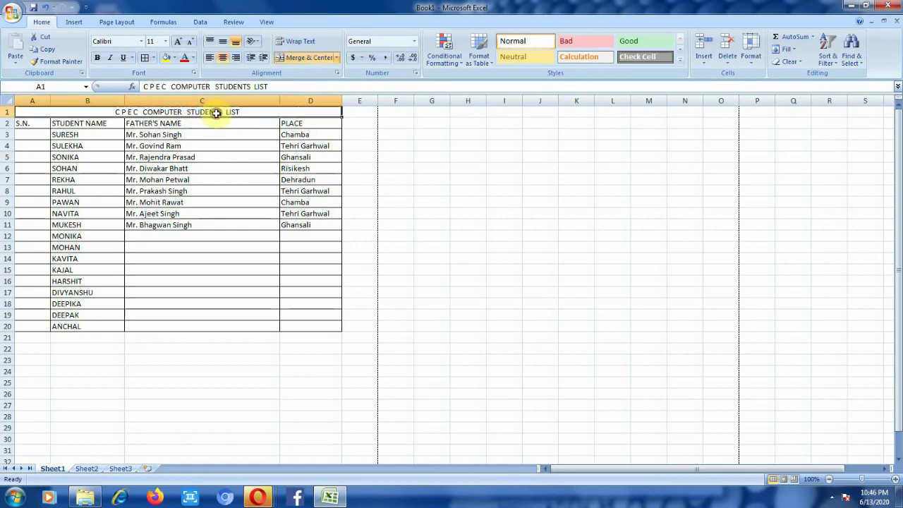
left_click(178, 41)
left_click(178, 40)
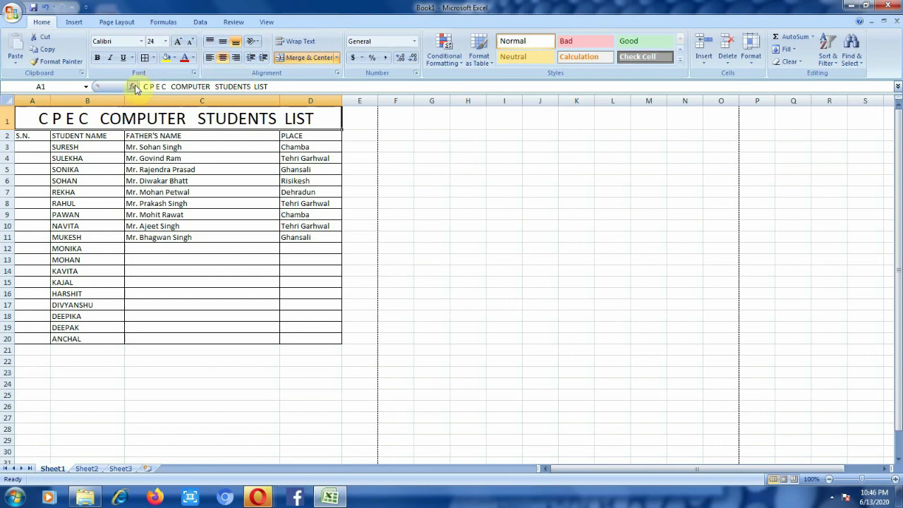
left_click(98, 59)
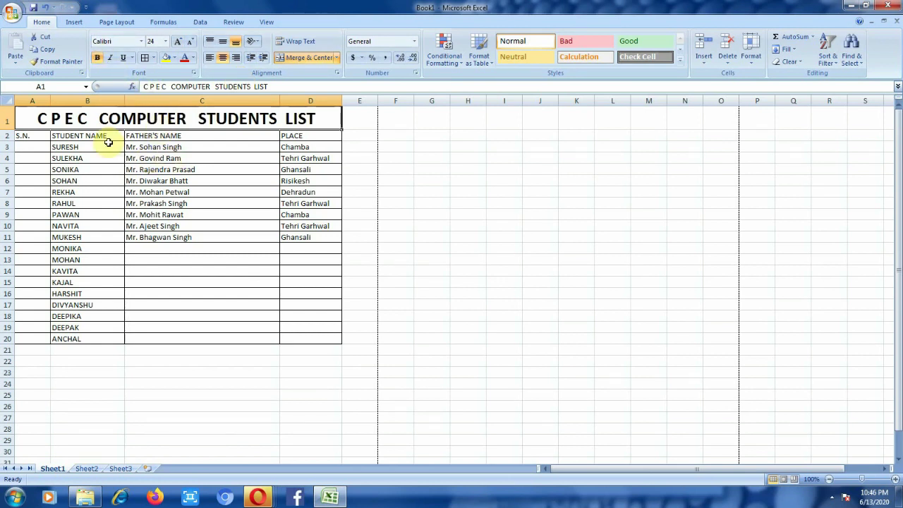
- Increase the font size of headings A2:D2 from 11 to 14
left_click(14, 137)
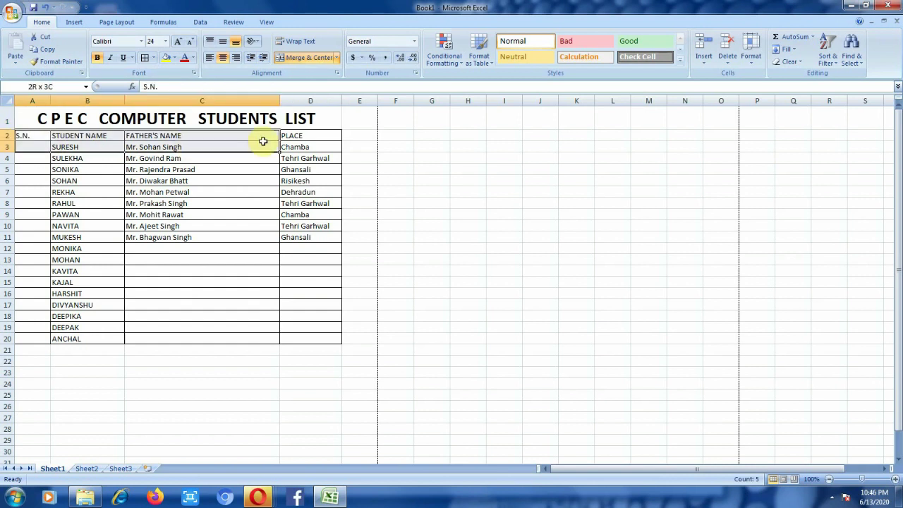
left_click_drag(14, 137, 314, 136)
left_click(177, 157)
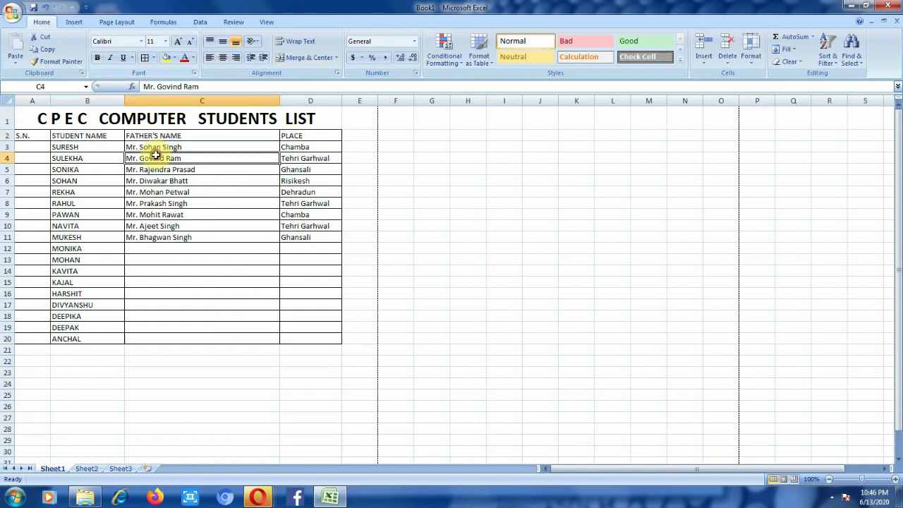
left_click_drag(15, 137, 313, 136)
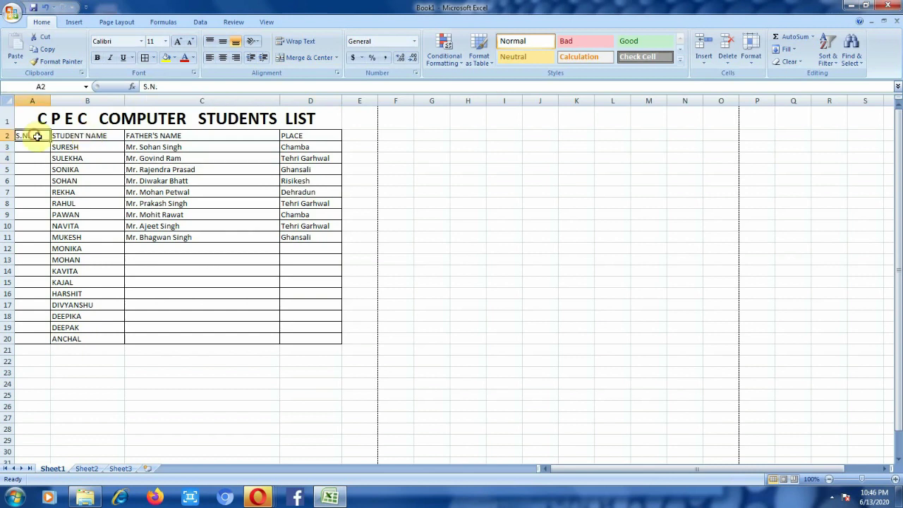
left_click(179, 42)
left_click(178, 43)
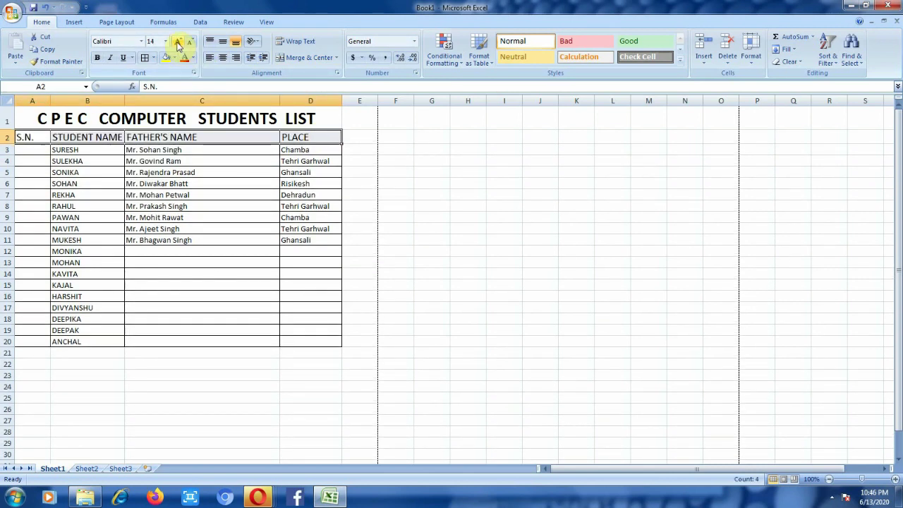
left_click(202, 194)
left_click(89, 158)
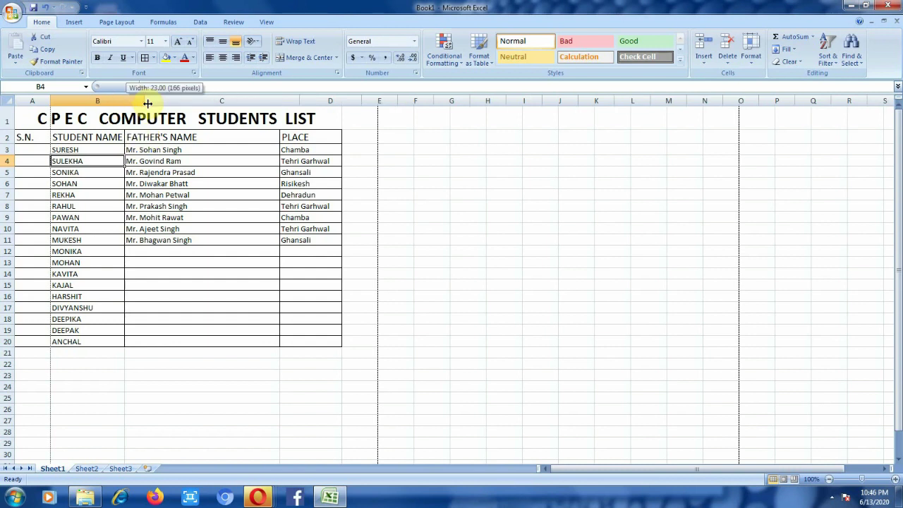
- Widen the STUDENT NAME column, narrow FATHER'S NAME, and bold the row 2 headings
left_click_drag(125, 101, 147, 101)
left_click_drag(304, 101, 276, 100)
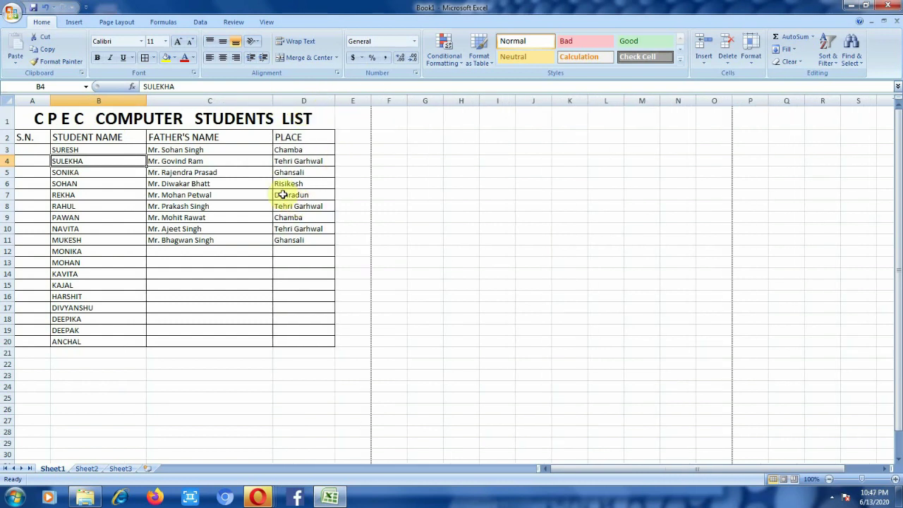
left_click(303, 137)
left_click_drag(271, 137, 26, 137)
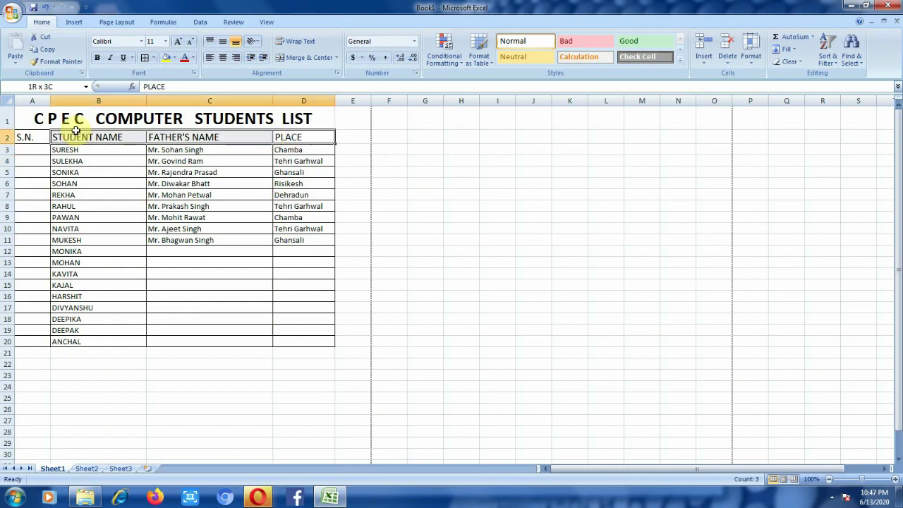
left_click(97, 58)
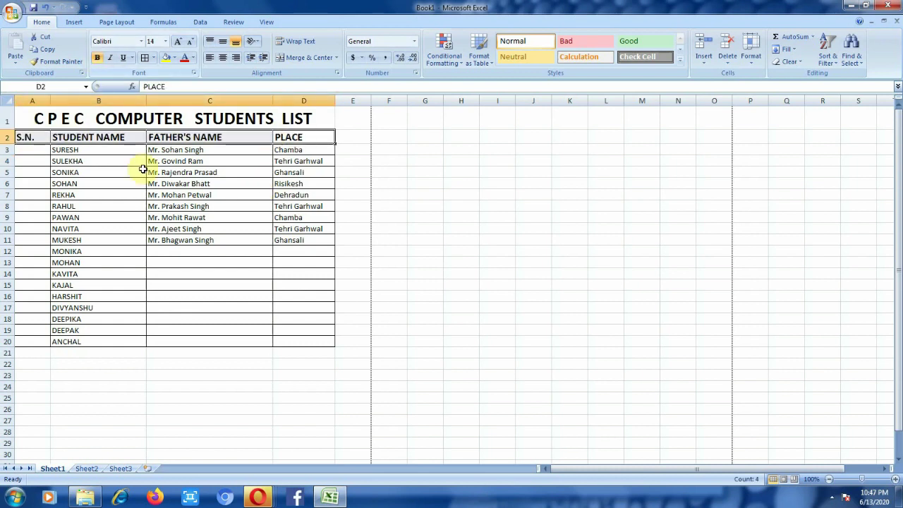
left_click(212, 240)
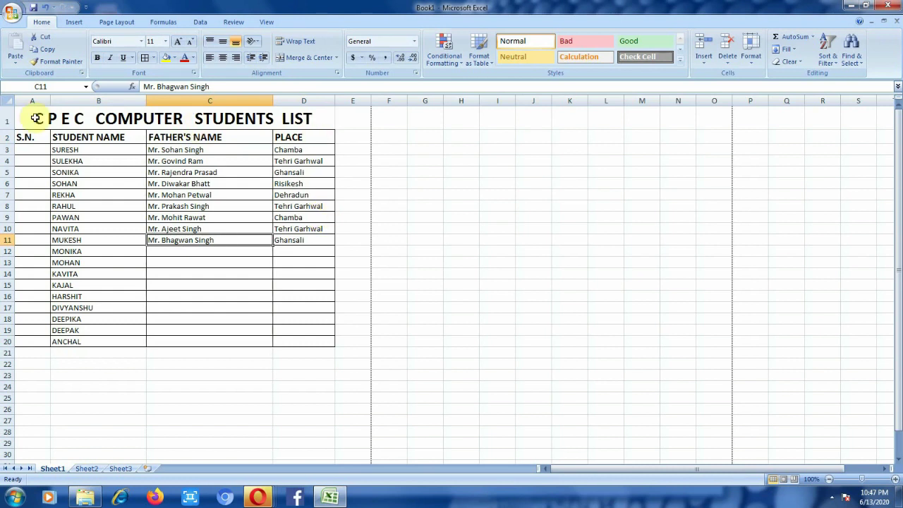
- Enlarge the text of student rows A3:D20 from 11 to 12 point
left_click_drag(33, 116, 88, 341)
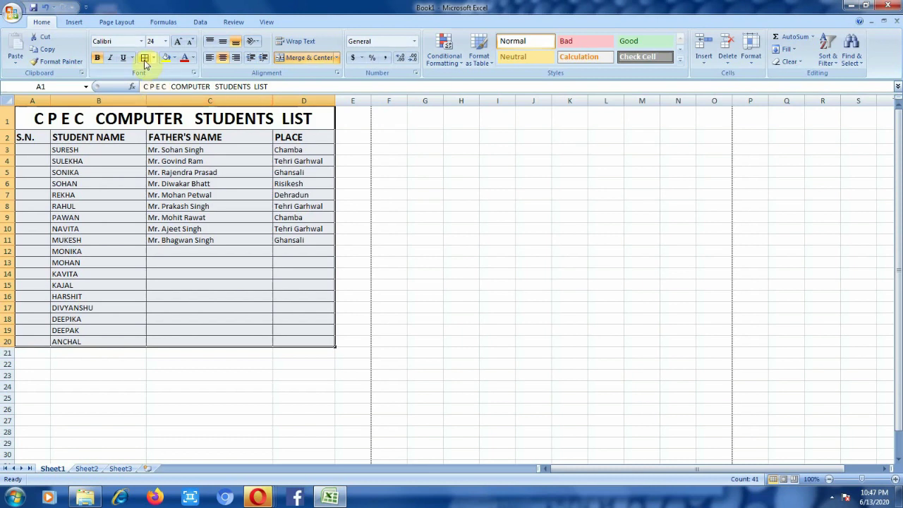
left_click(235, 185)
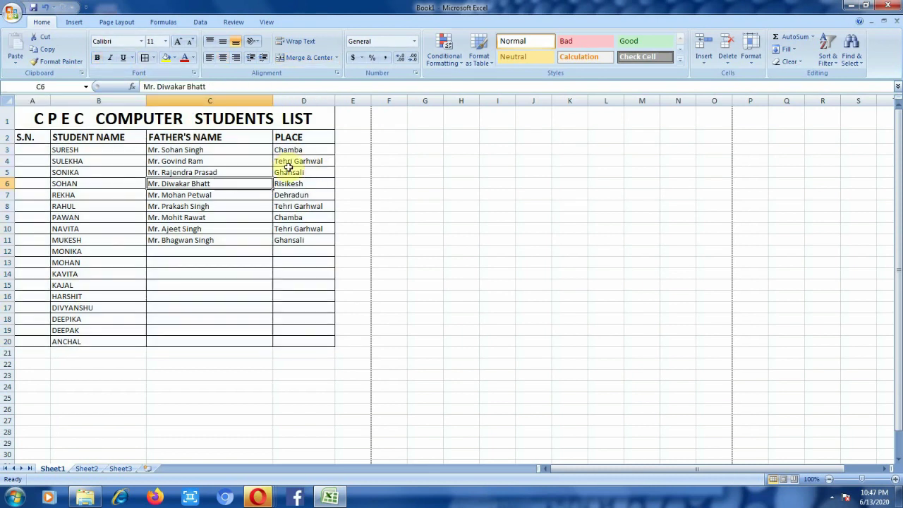
mouse_move(24, 145)
left_mouse_down()
mouse_move(42, 196)
mouse_move(302, 343)
left_mouse_up()
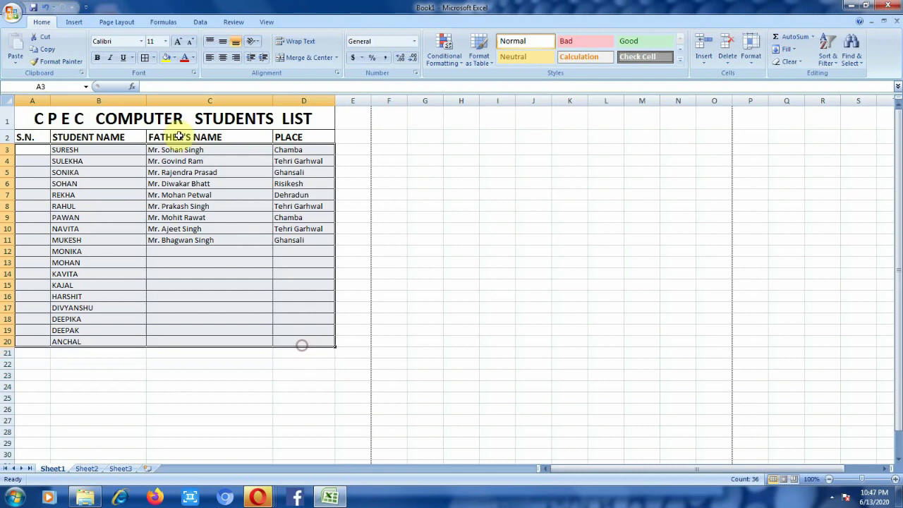
left_click(177, 40)
left_click(180, 185)
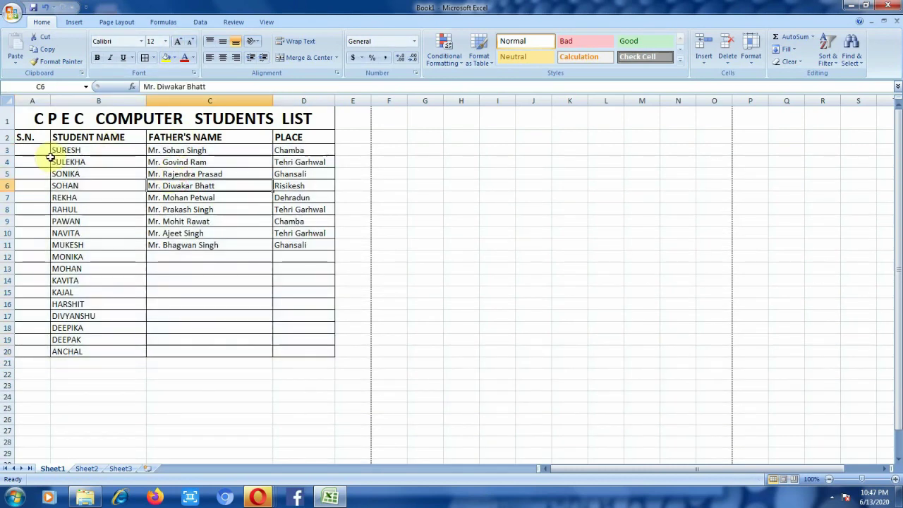
- Fill the merged title cell A1 with yellow
left_click(304, 246)
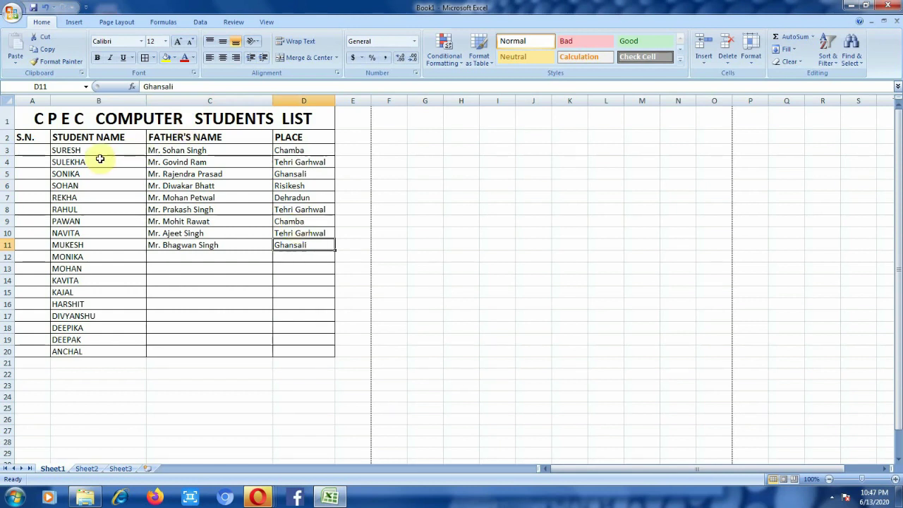
left_click(33, 116)
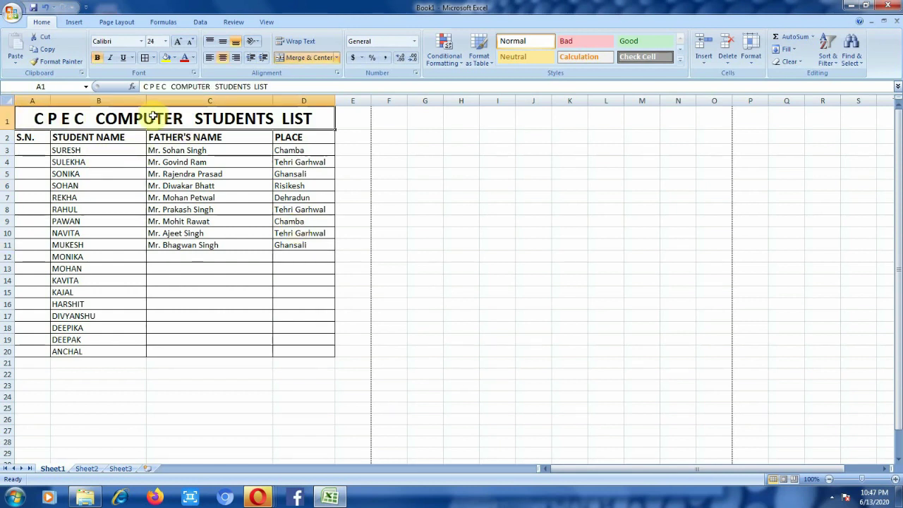
left_click(177, 58)
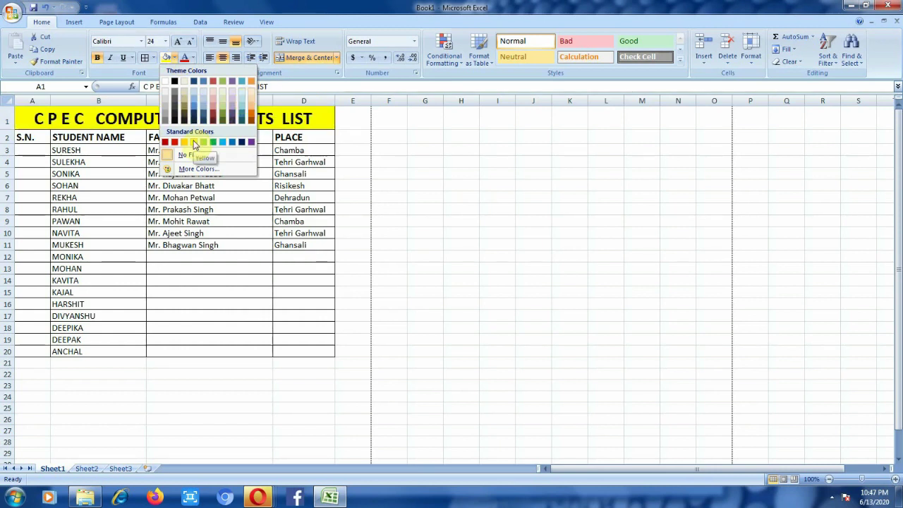
left_click(195, 143)
- Shade the student table A2:D20 with a light peach fill
left_click(99, 161)
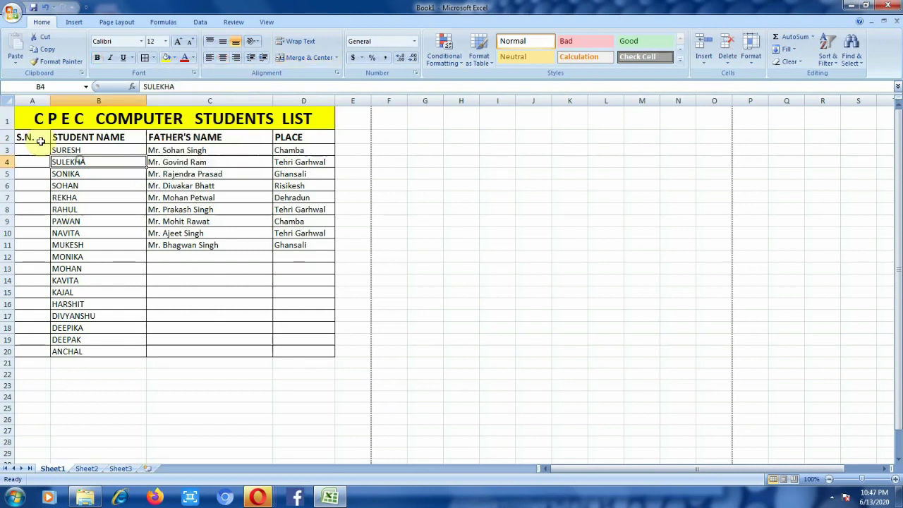
mouse_move(28, 137)
left_mouse_down()
mouse_move(273, 358)
mouse_move(306, 355)
left_mouse_up()
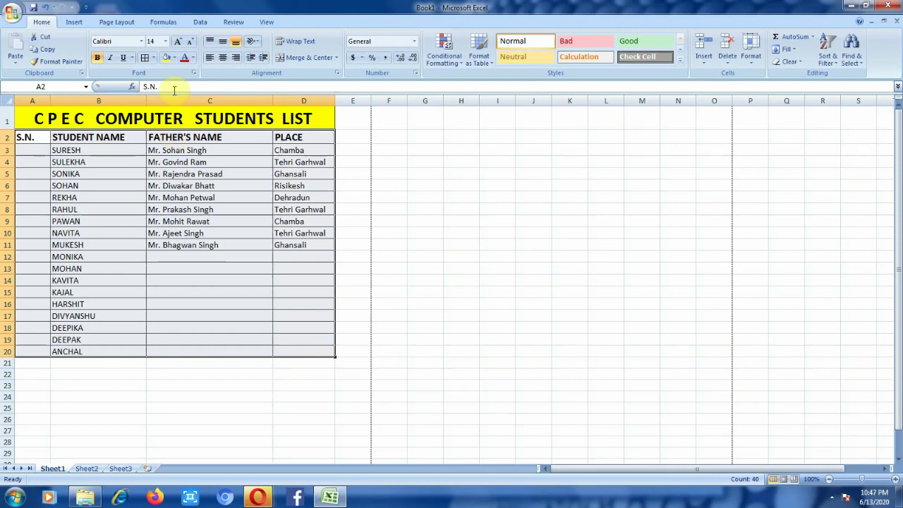
left_click(174, 58)
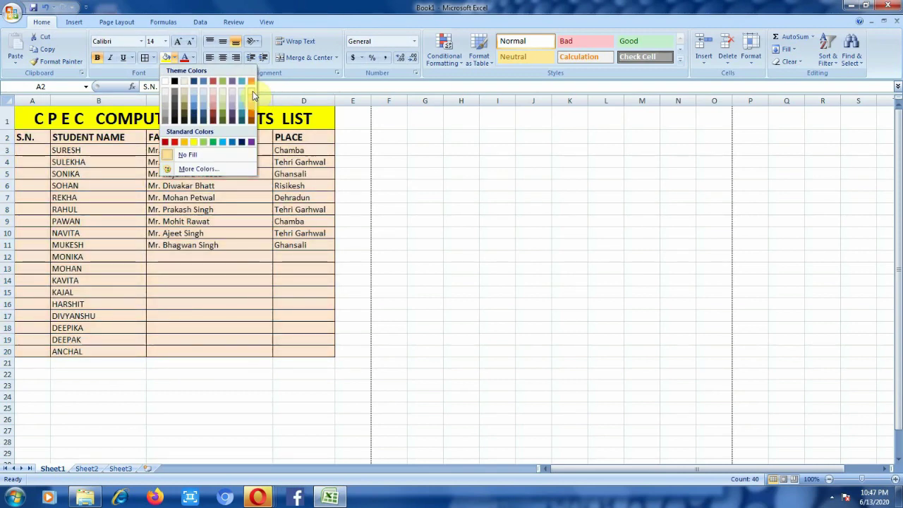
left_click(253, 91)
left_click(259, 210)
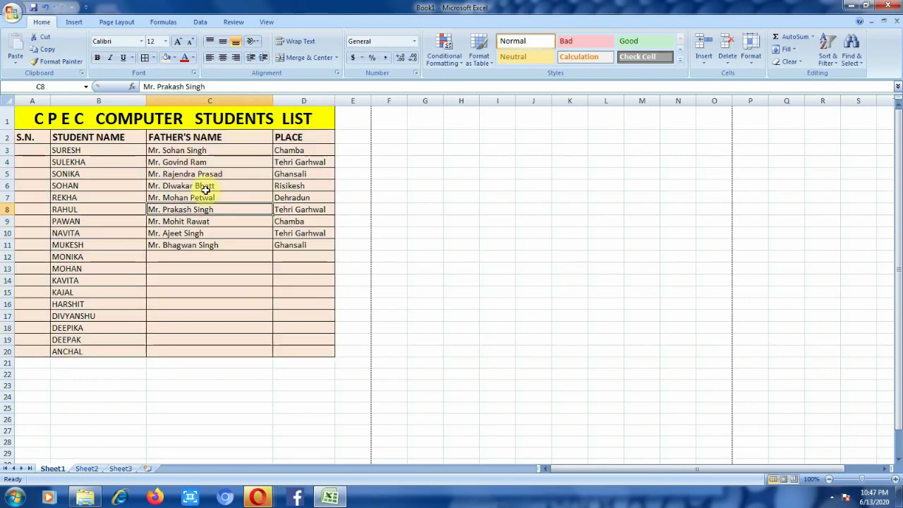
- Set the font colour of the merged 'C P E C COMPUTER STUDENTS LIST' title to red
left_click(41, 118)
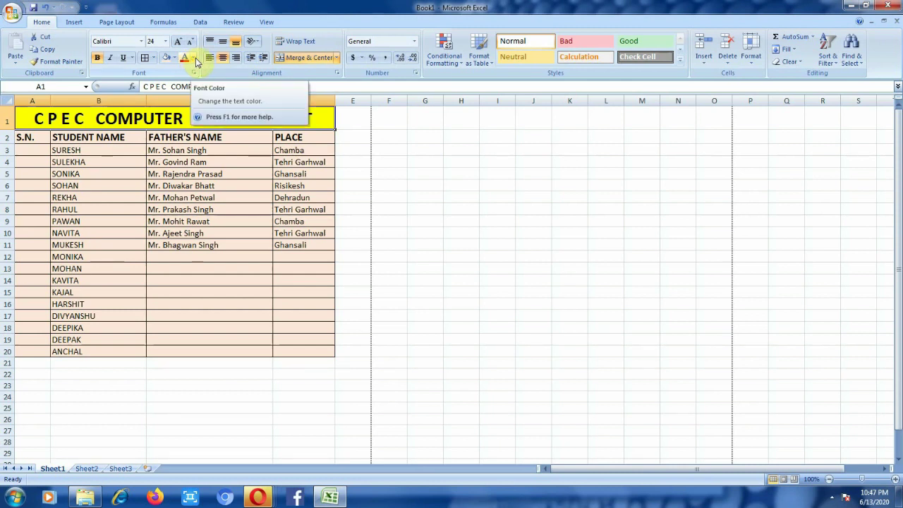
left_click(194, 59)
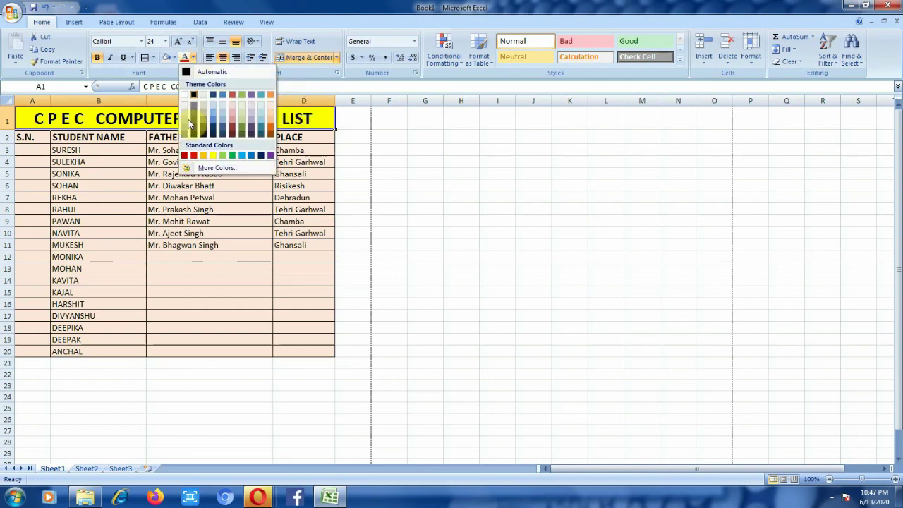
left_click(192, 154)
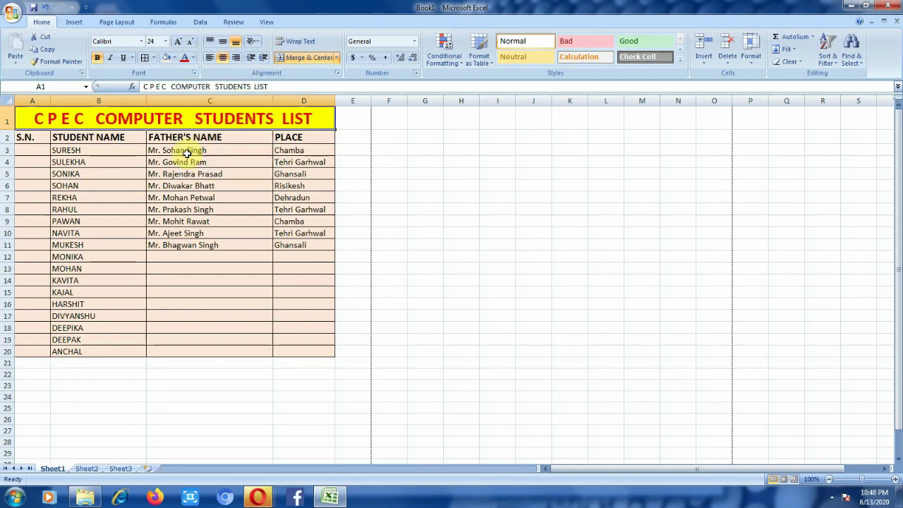
left_click(22, 138)
left_click(176, 197)
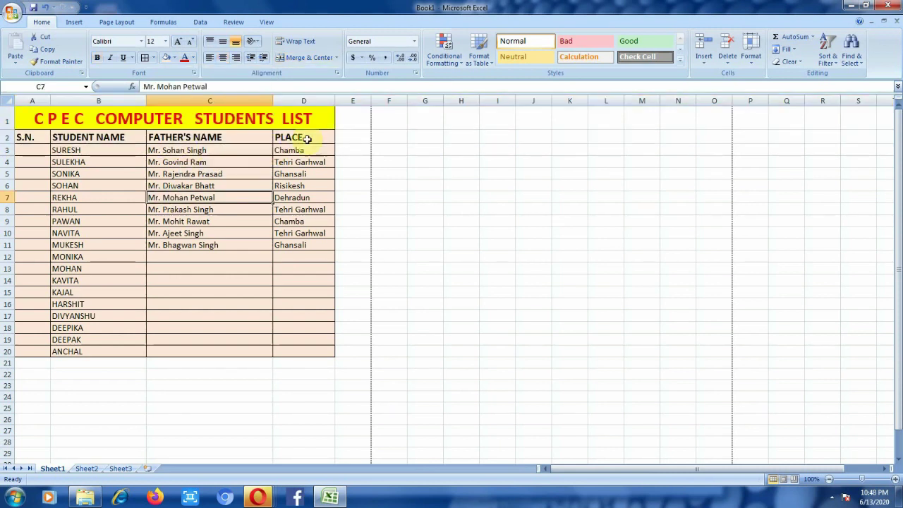
left_click(179, 122)
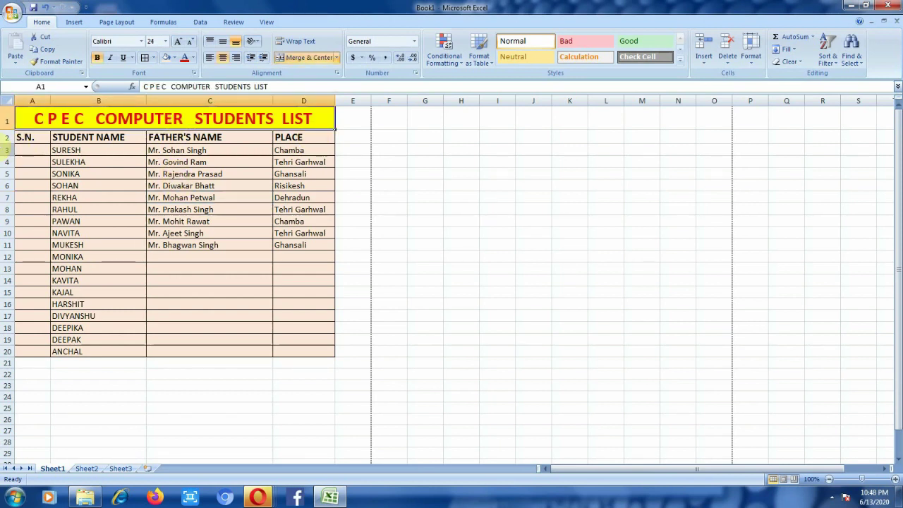
- Insert a blank row above SURESH in row 3, then delete it again
left_click(5, 149)
right_click(6, 149)
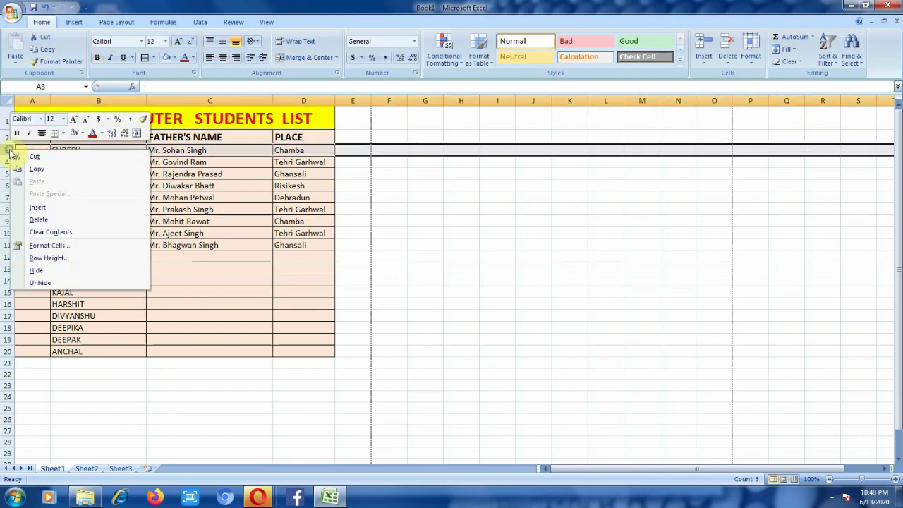
left_click(38, 208)
left_click(125, 189)
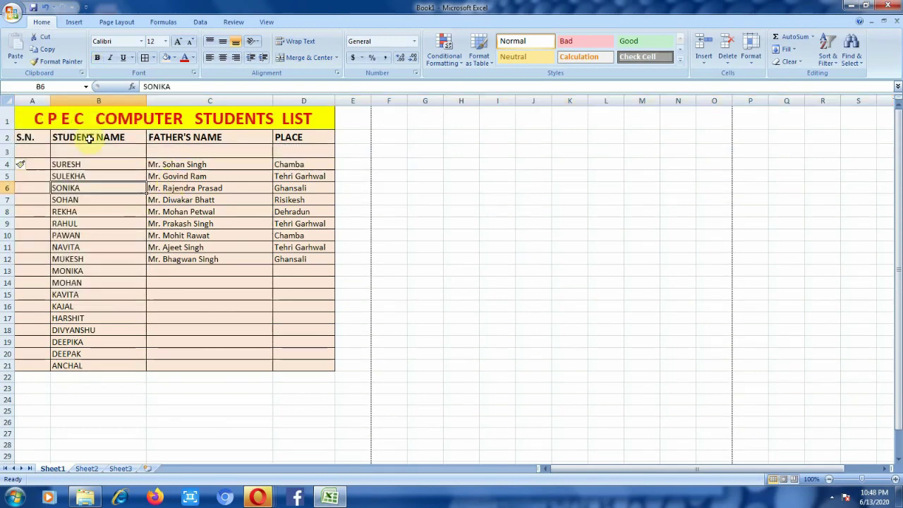
right_click(6, 150)
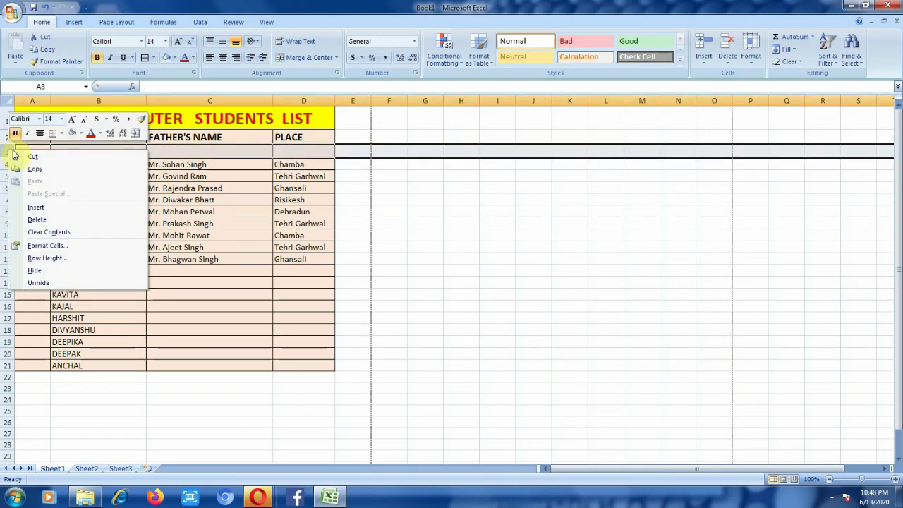
left_click(45, 218)
left_click(151, 182)
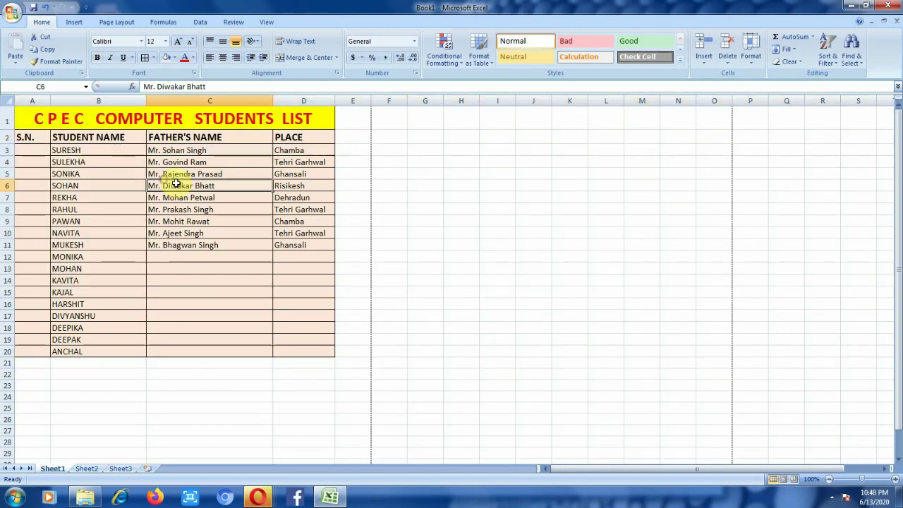
- Make table A2:D20 text red at 16 point and widen column D to fit Tehri Garhwal
left_click_drag(41, 141, 300, 351)
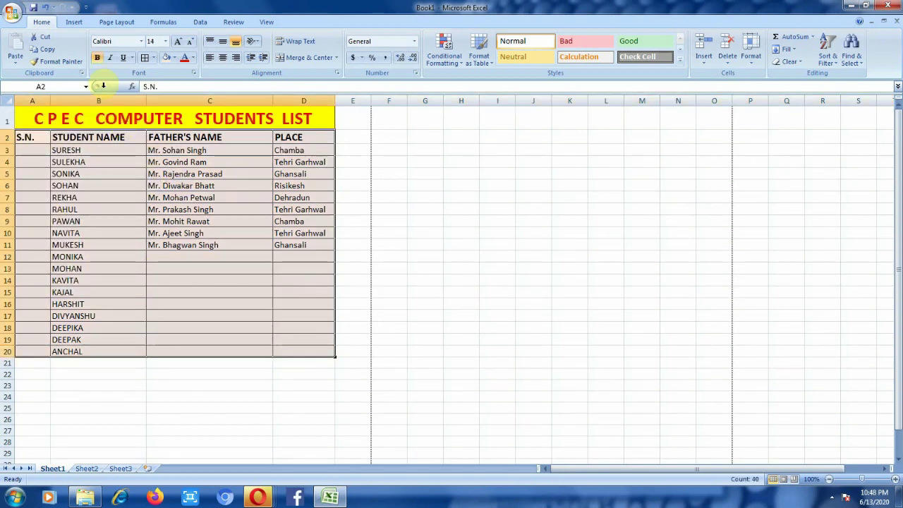
left_click(193, 57)
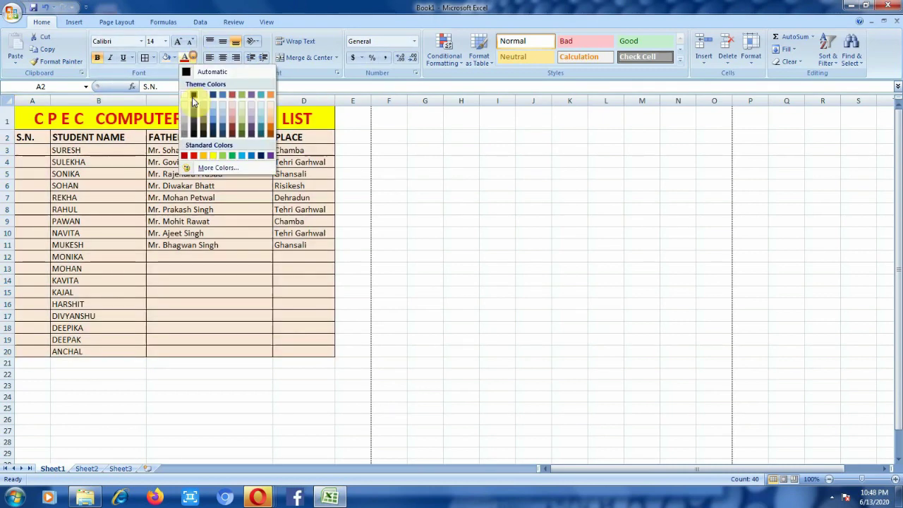
left_click(193, 157)
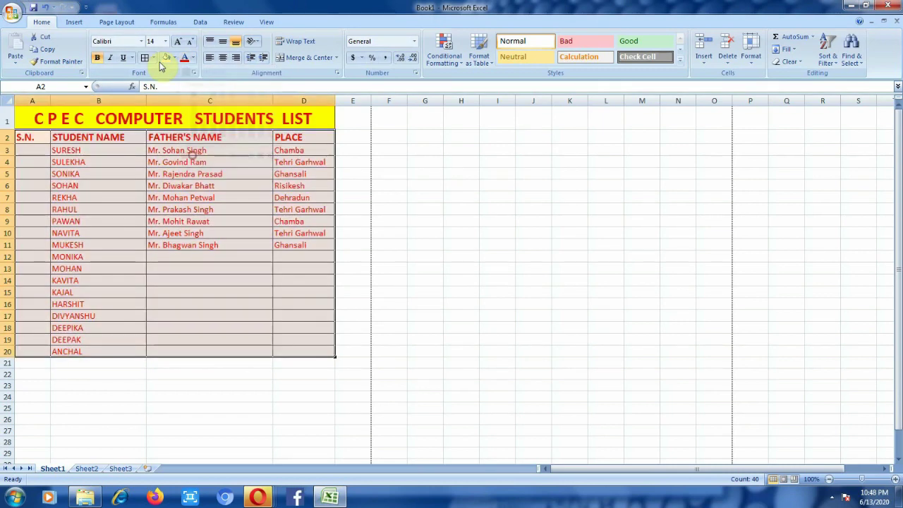
left_click(178, 41)
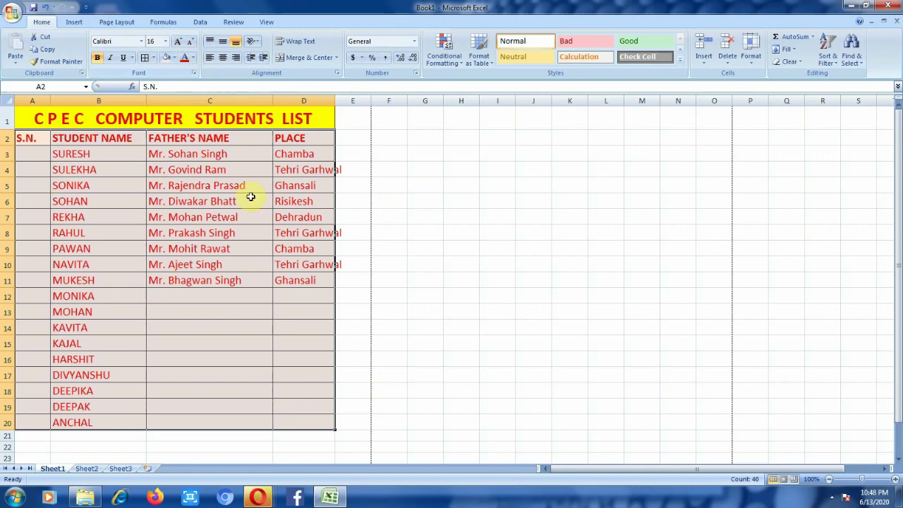
left_click(304, 217)
left_click_drag(333, 95, 358, 99)
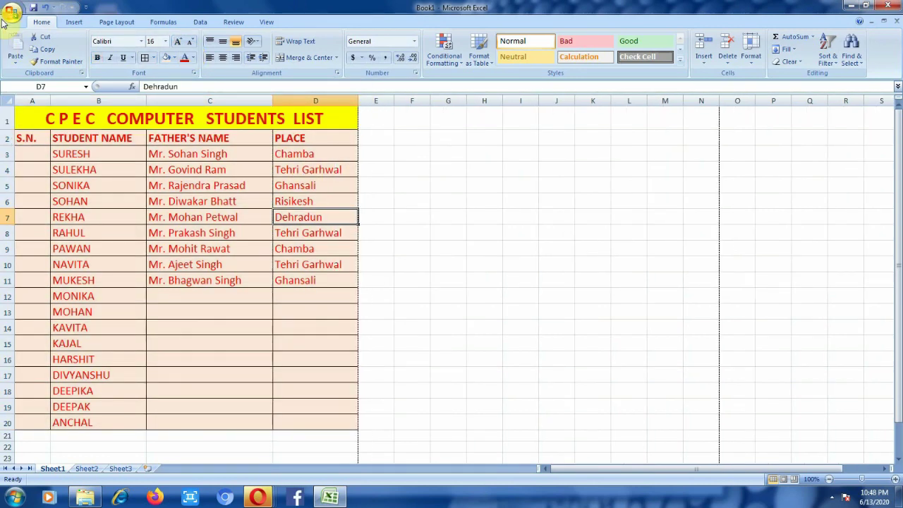
left_click(12, 12)
mouse_move(37, 139)
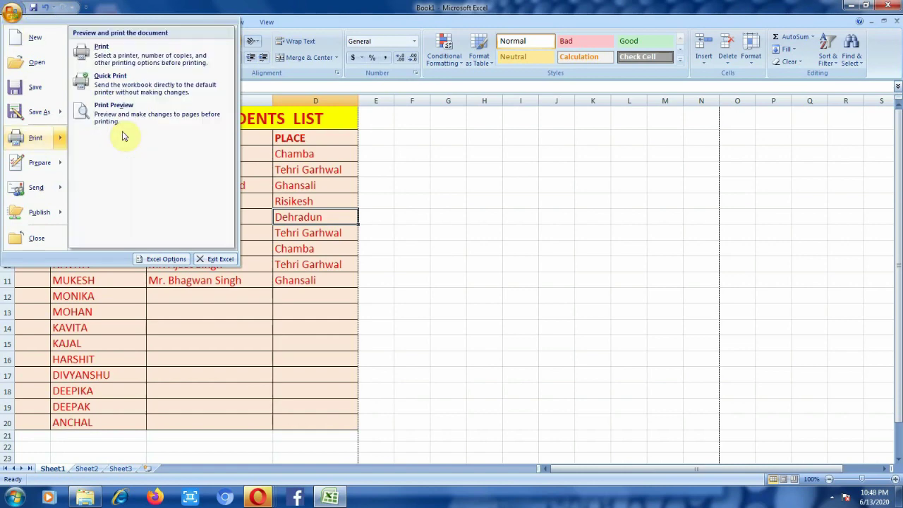
left_click(123, 131)
scroll(537, 286, "down", 2)
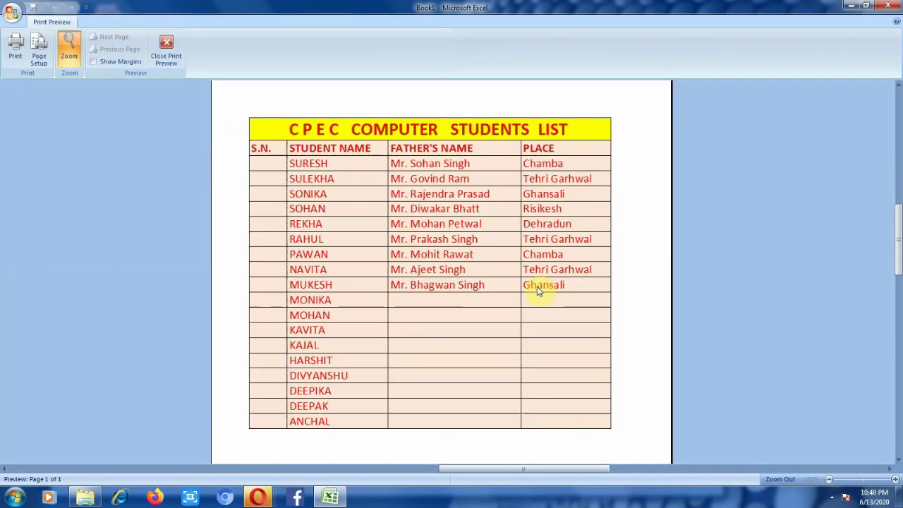
left_click(476, 258)
left_click(439, 243)
scroll(440, 243, "up", 2)
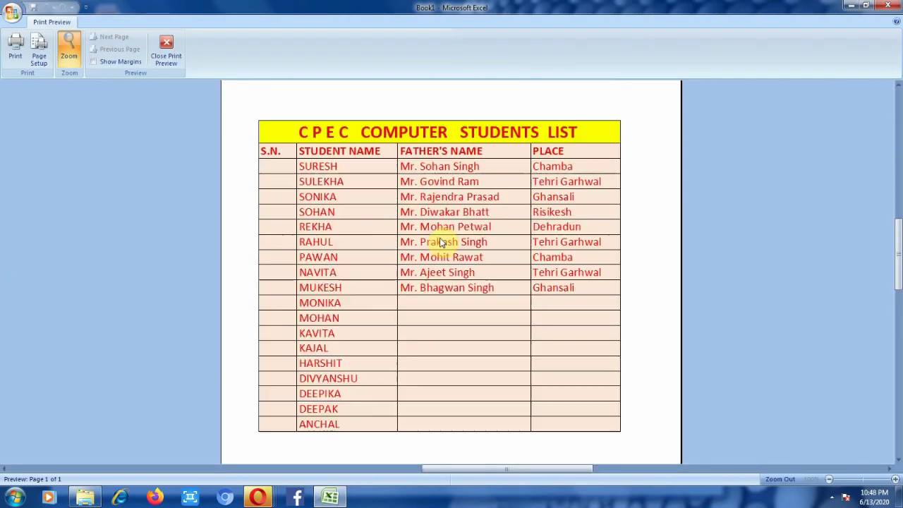
left_click(176, 65)
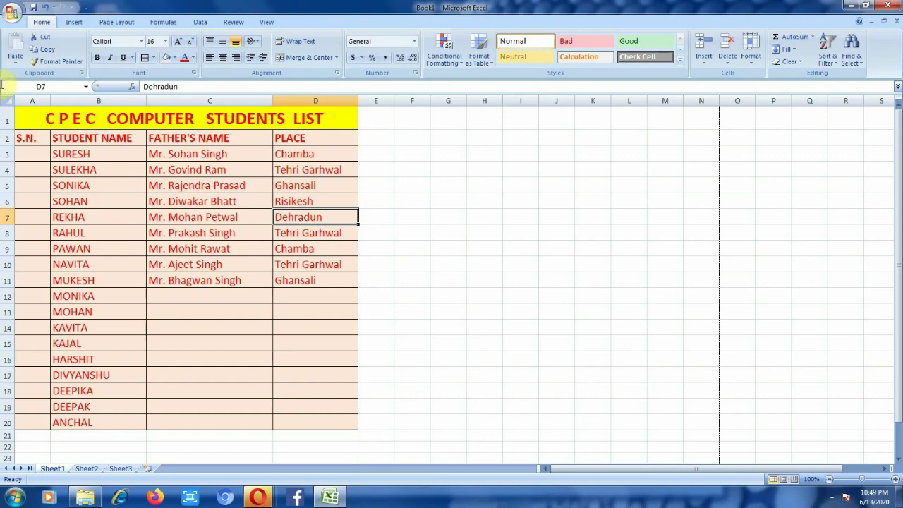
left_click(12, 13)
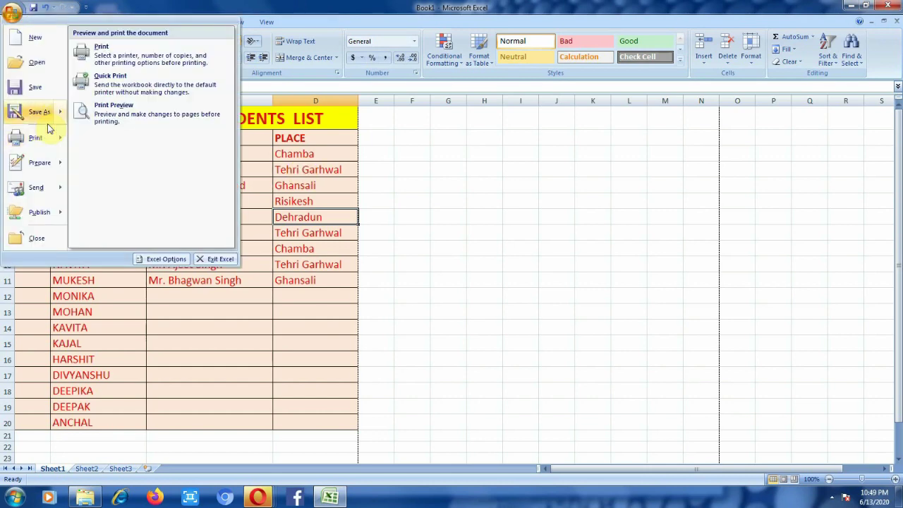
left_click(35, 89)
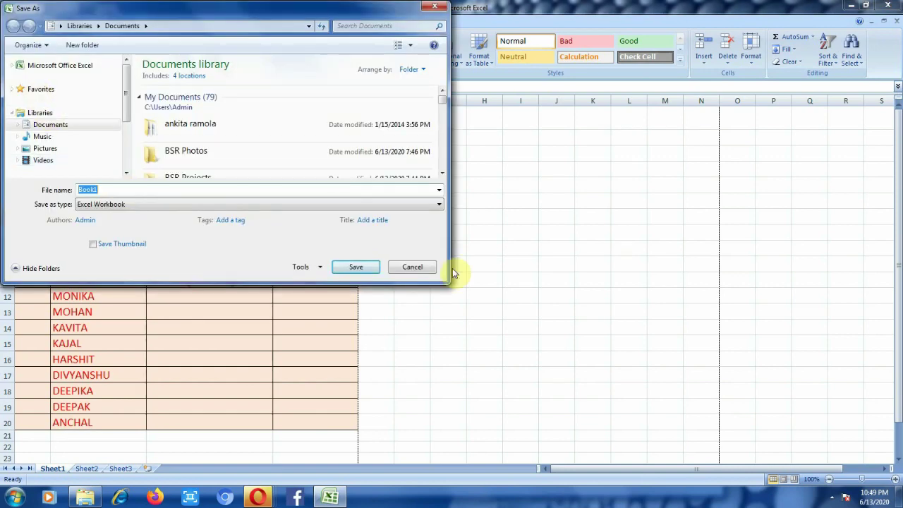
left_click(413, 268)
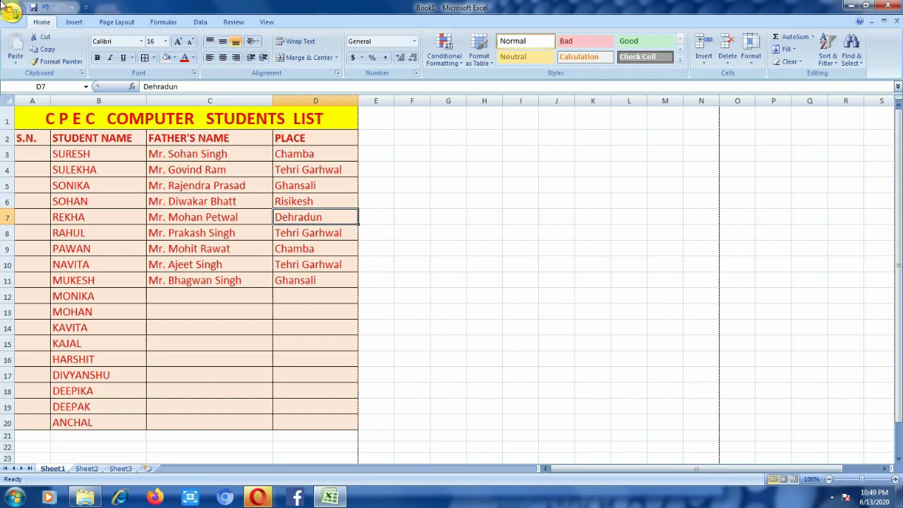
- Save the workbook as Excel 97-2003 file 'CPEC 4' on Local Disk (D:)
left_click(12, 19)
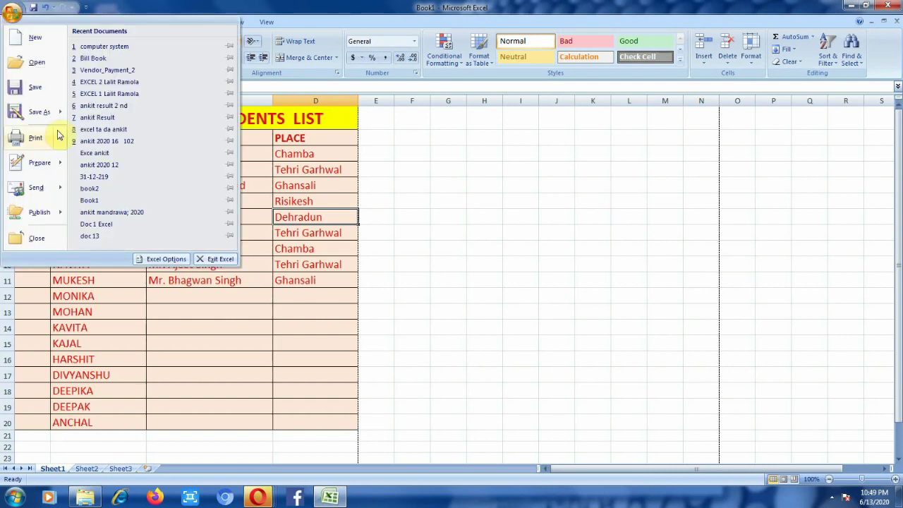
mouse_move(42, 117)
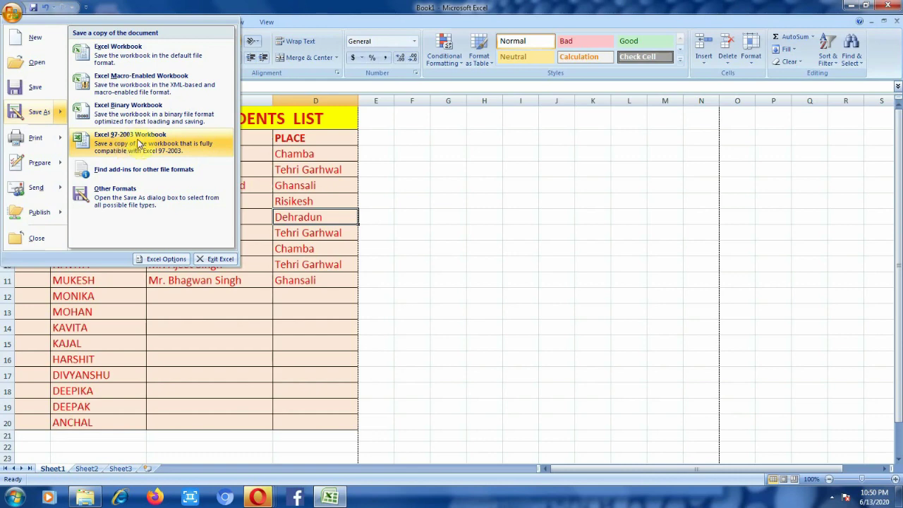
left_click(139, 144)
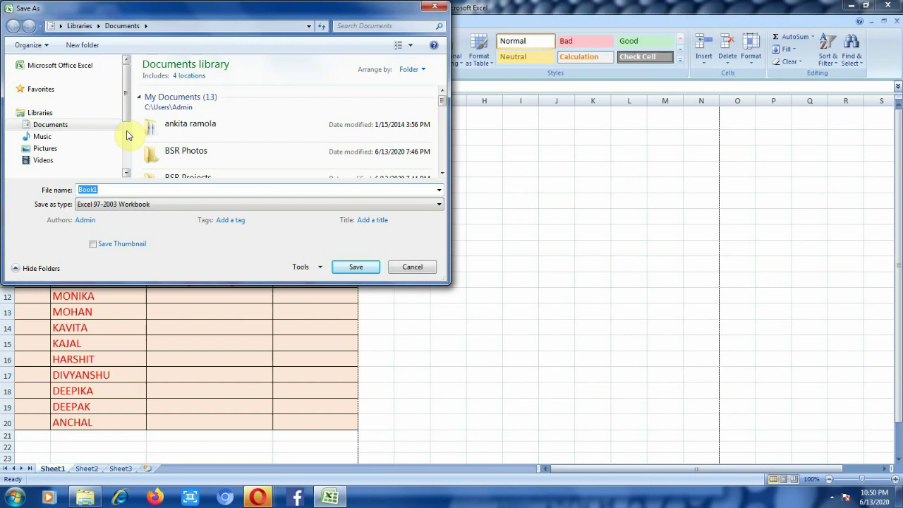
type("S")
key("BackSpace")
type("CPEC ")
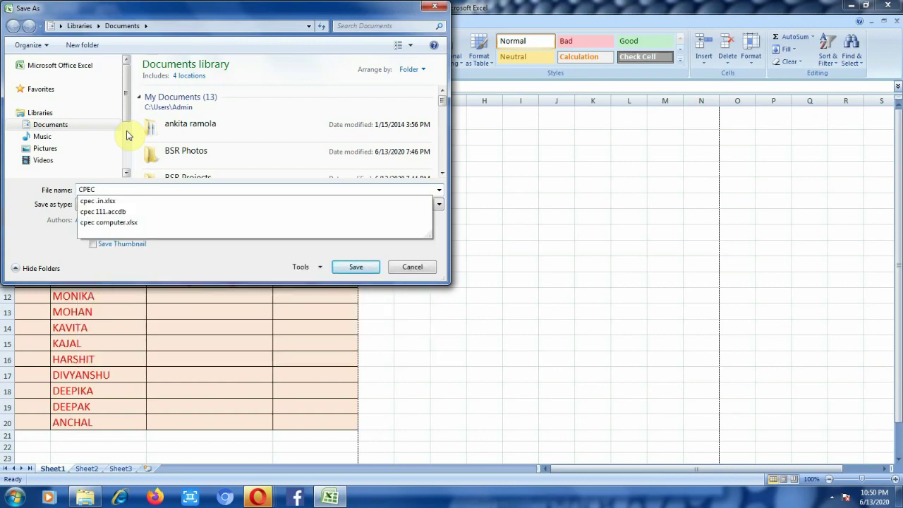
type("4")
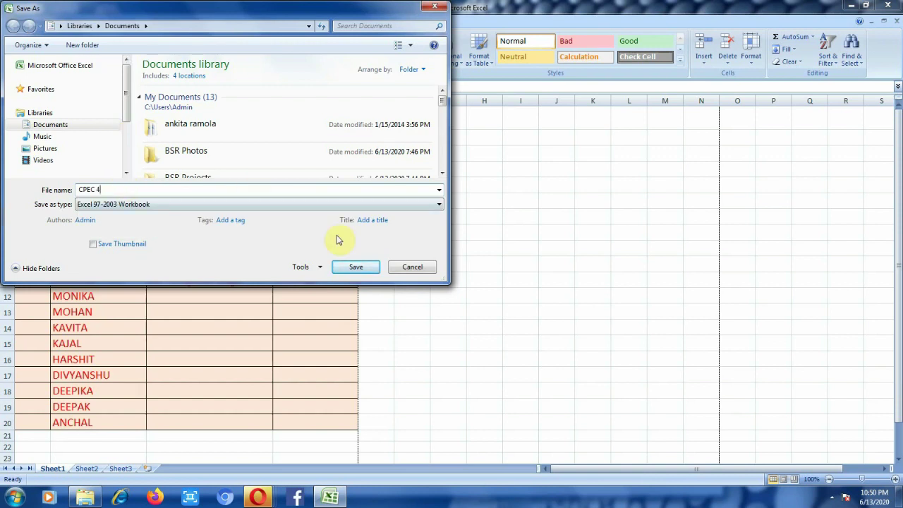
left_click_drag(127, 93, 129, 124)
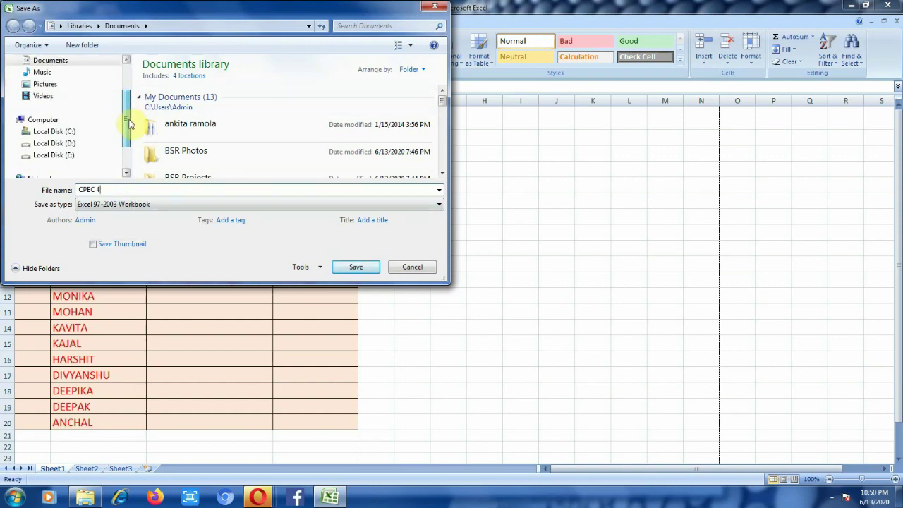
left_click(67, 145)
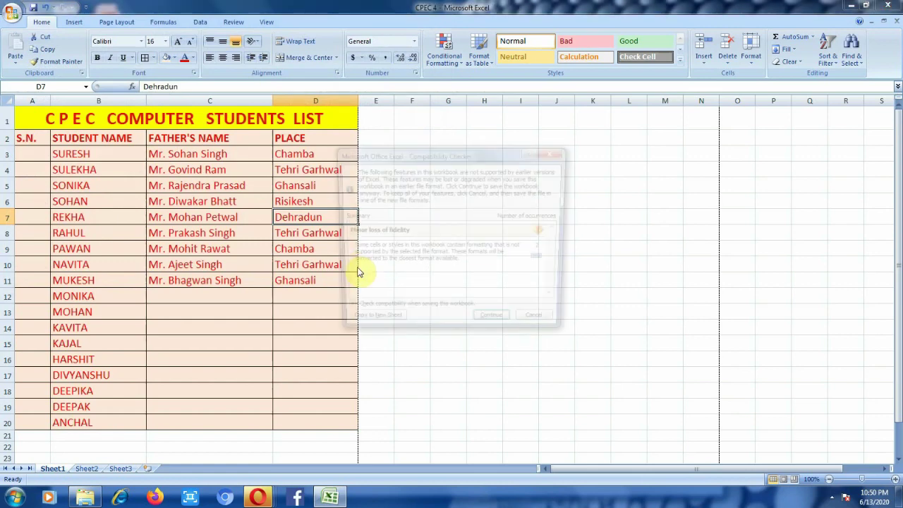
left_click(487, 324)
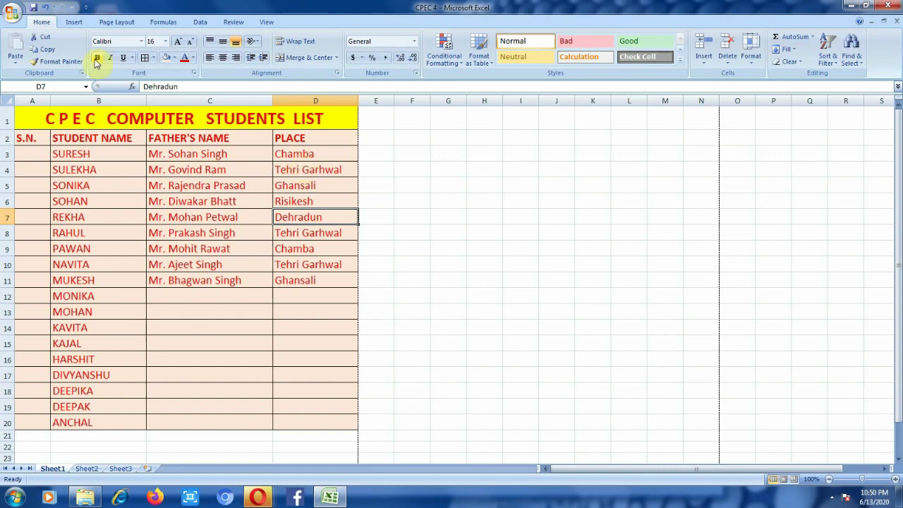
left_click(13, 12)
mouse_move(40, 140)
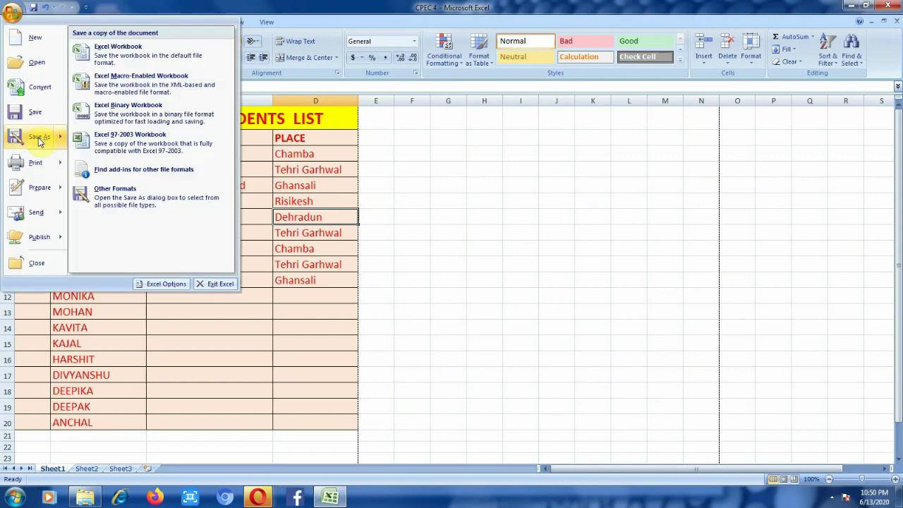
left_click(167, 147)
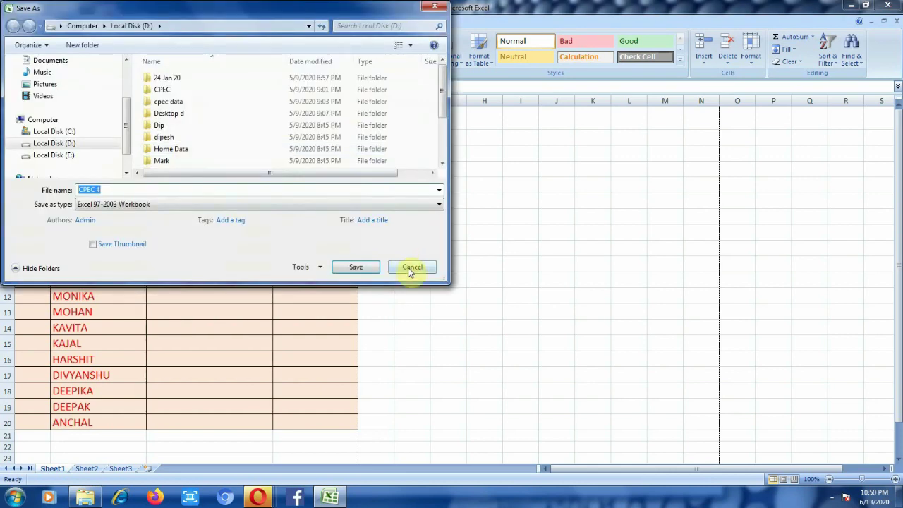
left_click(407, 266)
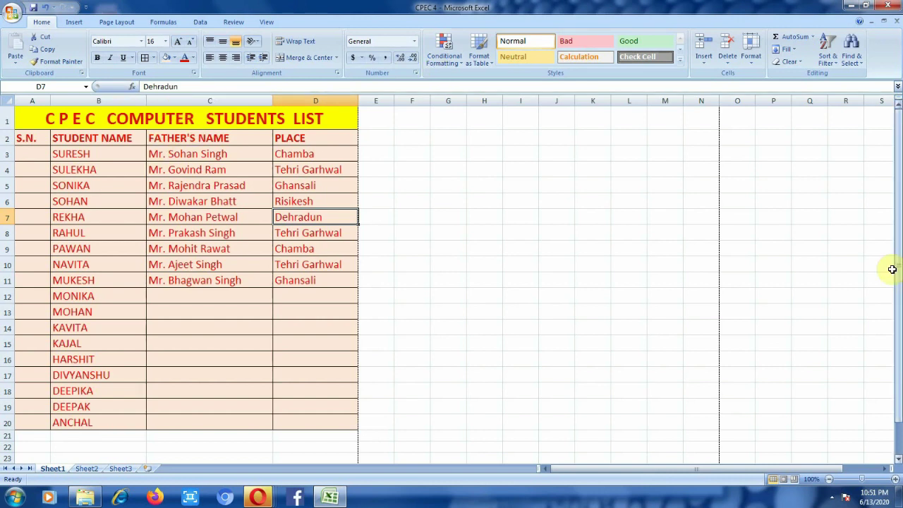
left_click(834, 497)
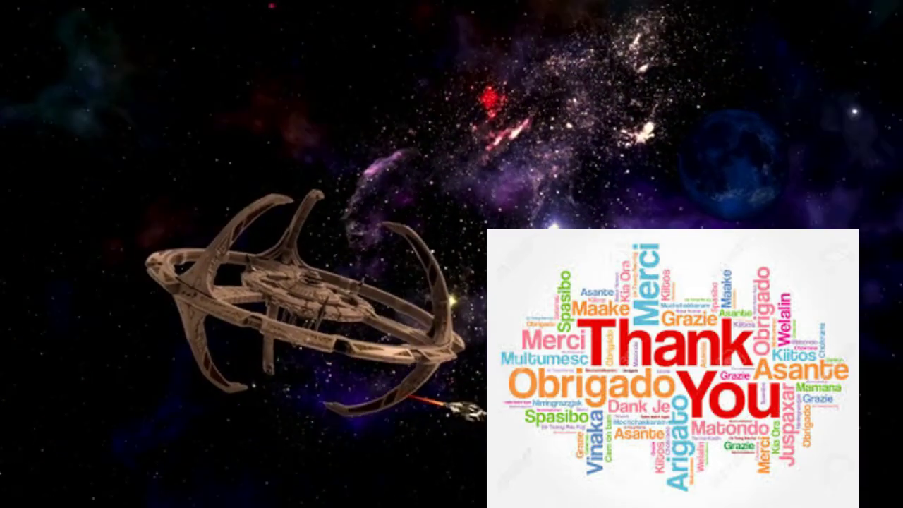